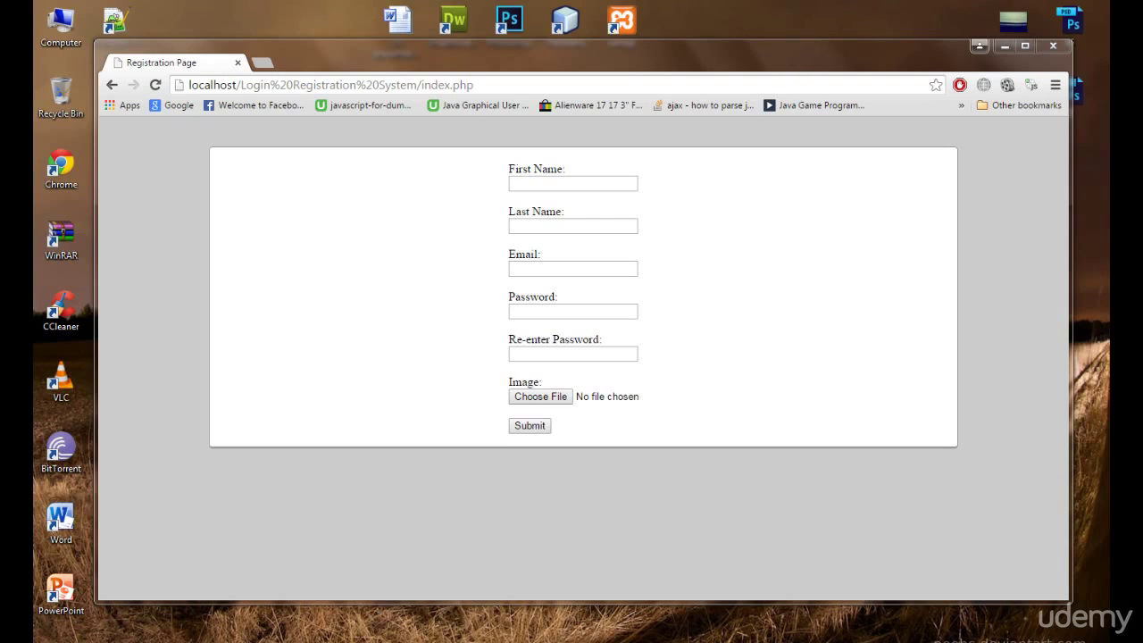
Switch to Notepad++ and delete the echo statement and the surplus blank lines below the $imageSize assignment in index.php.
key(alt+Tab)
click(391, 417)
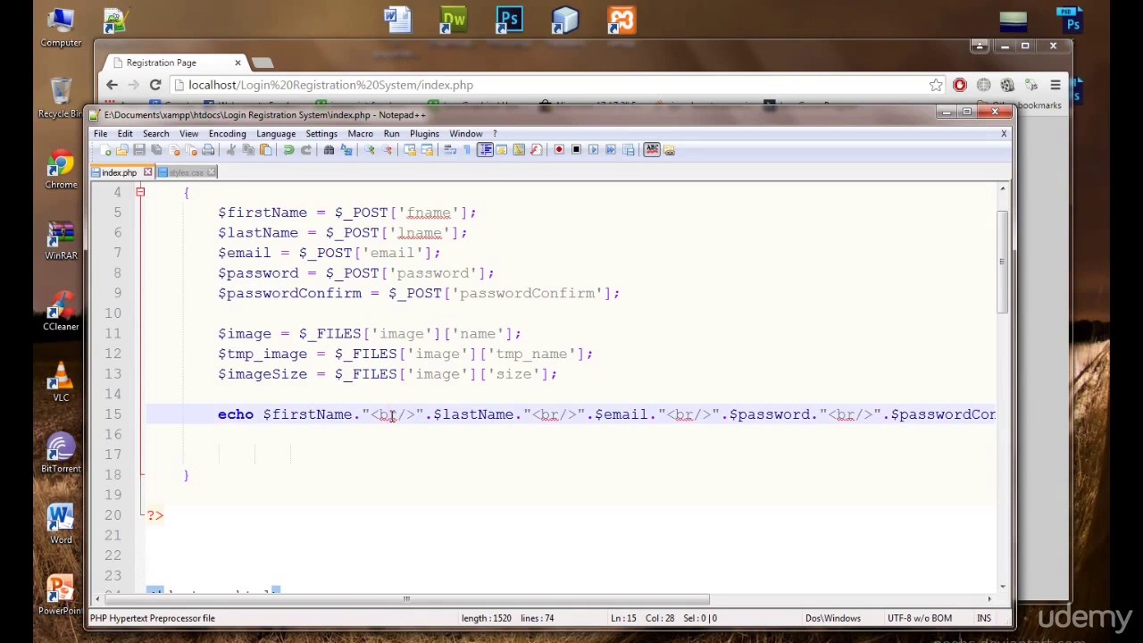
triple_click(391, 418)
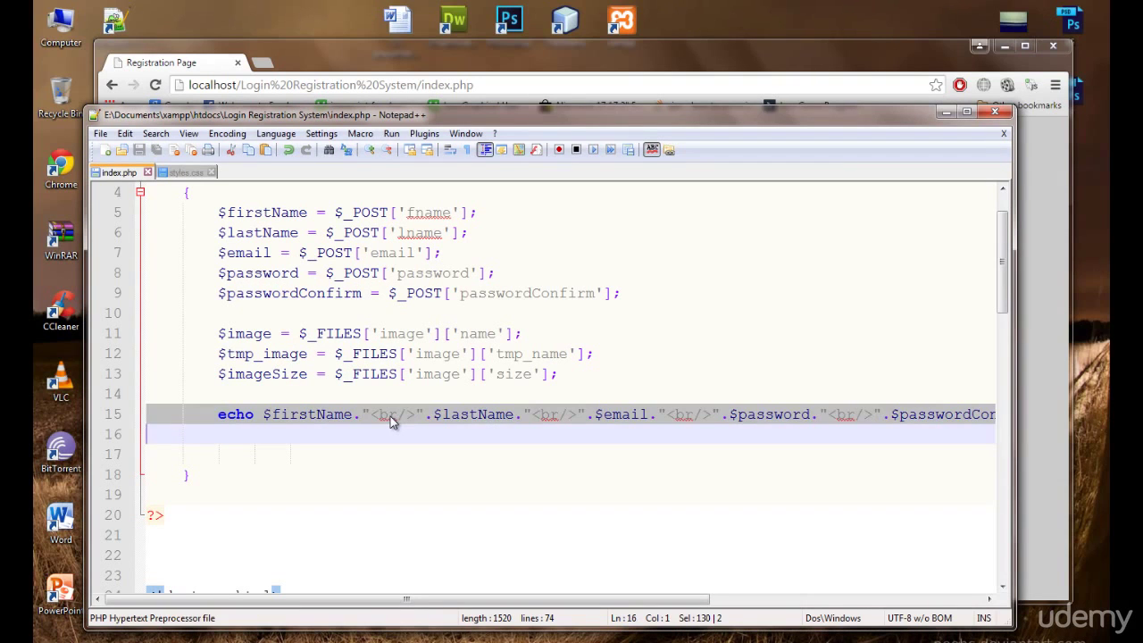
key(Delete)
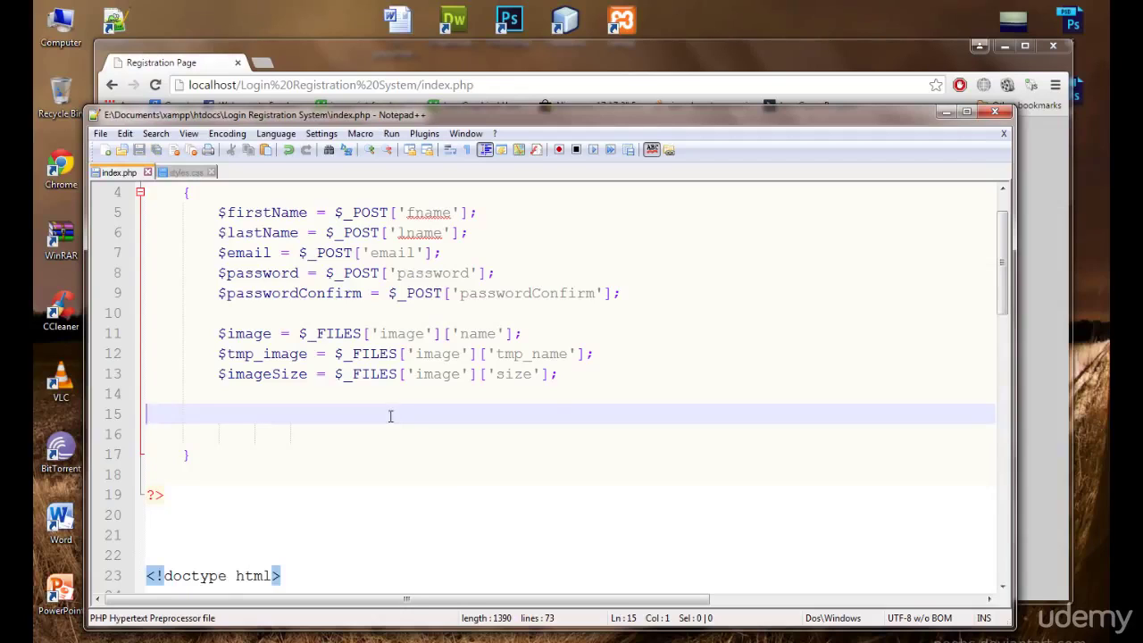
key(BackSpace)
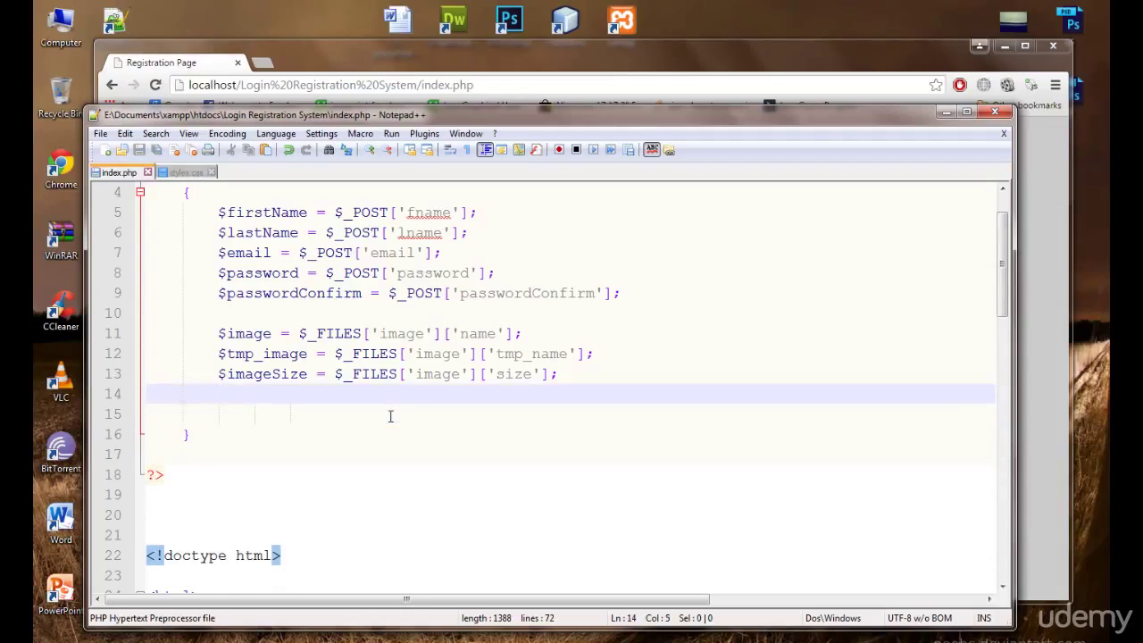
key(Down)
key(BackSpace)
scroll(393, 412, up, 1)
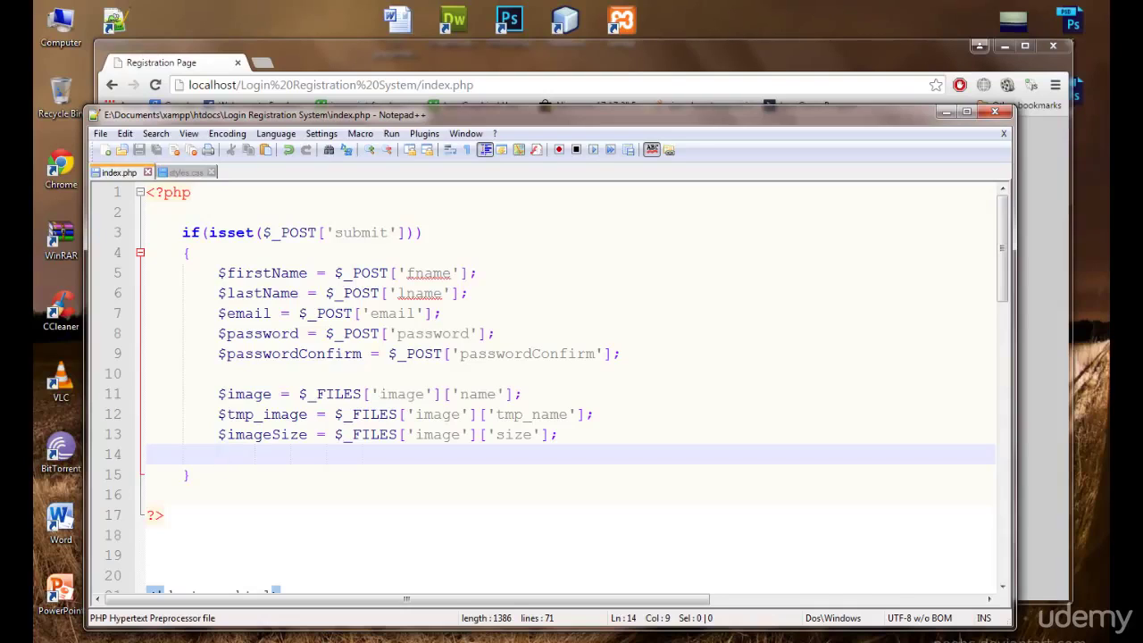
Switch to Chrome and open localhost/phpmyadmin in a new browser tab.
click(604, 50)
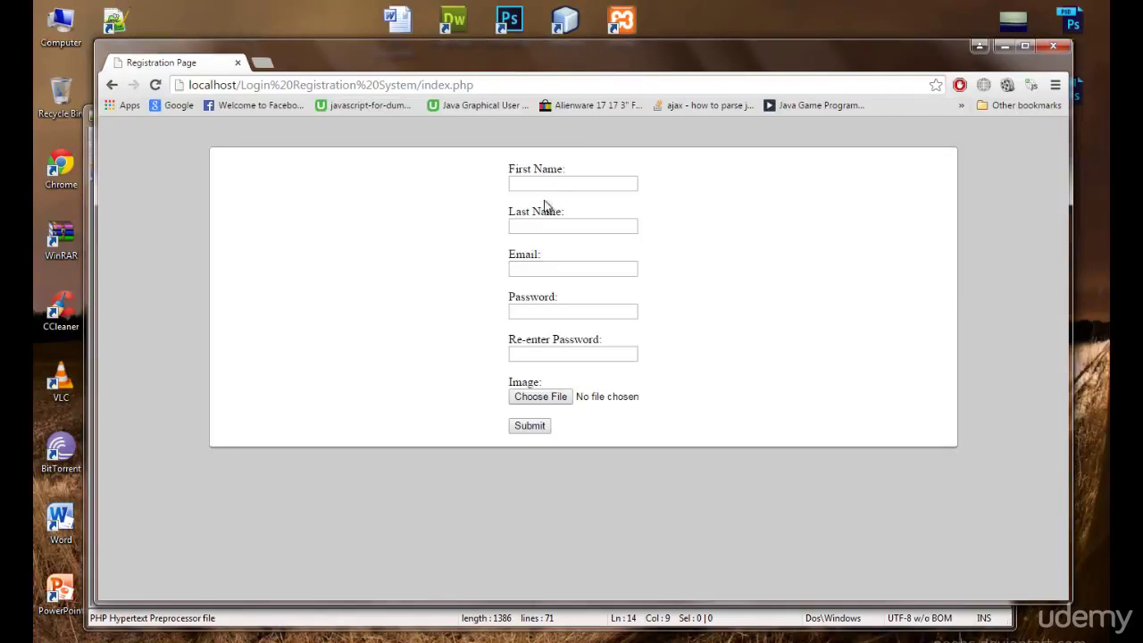
click(262, 63)
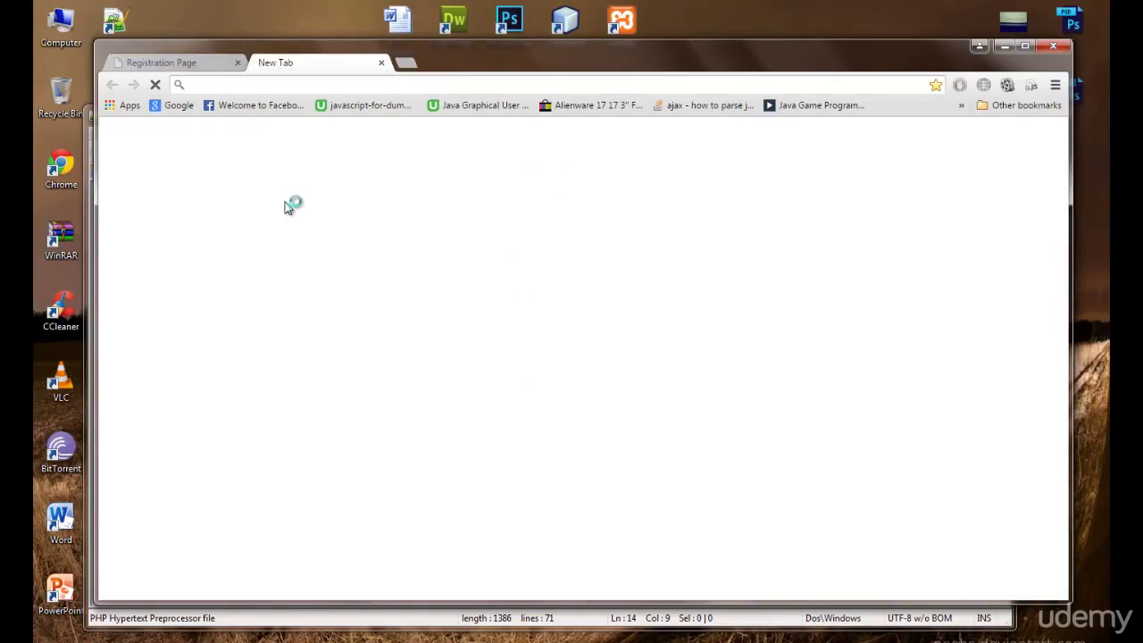
text(localhost)
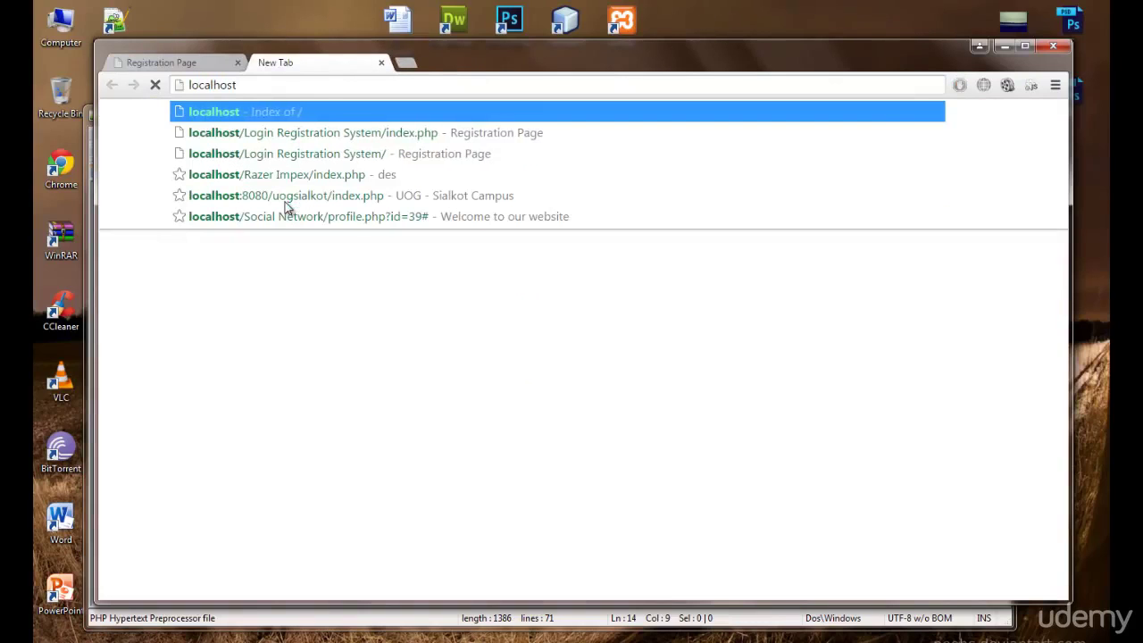
text(/phpmyadmin)
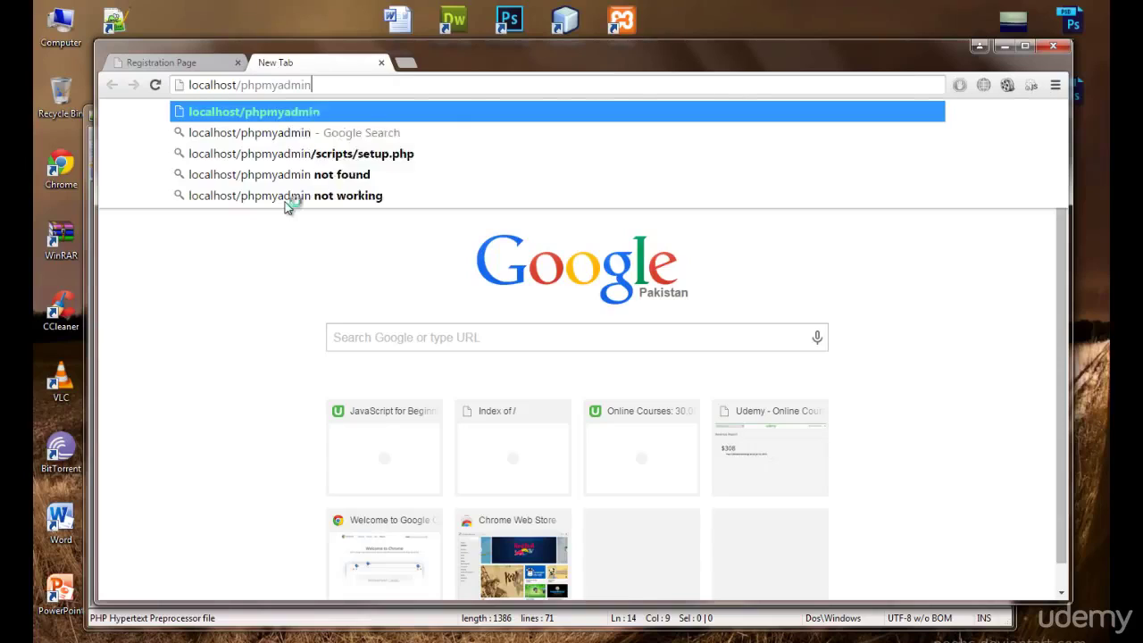
key(Return)
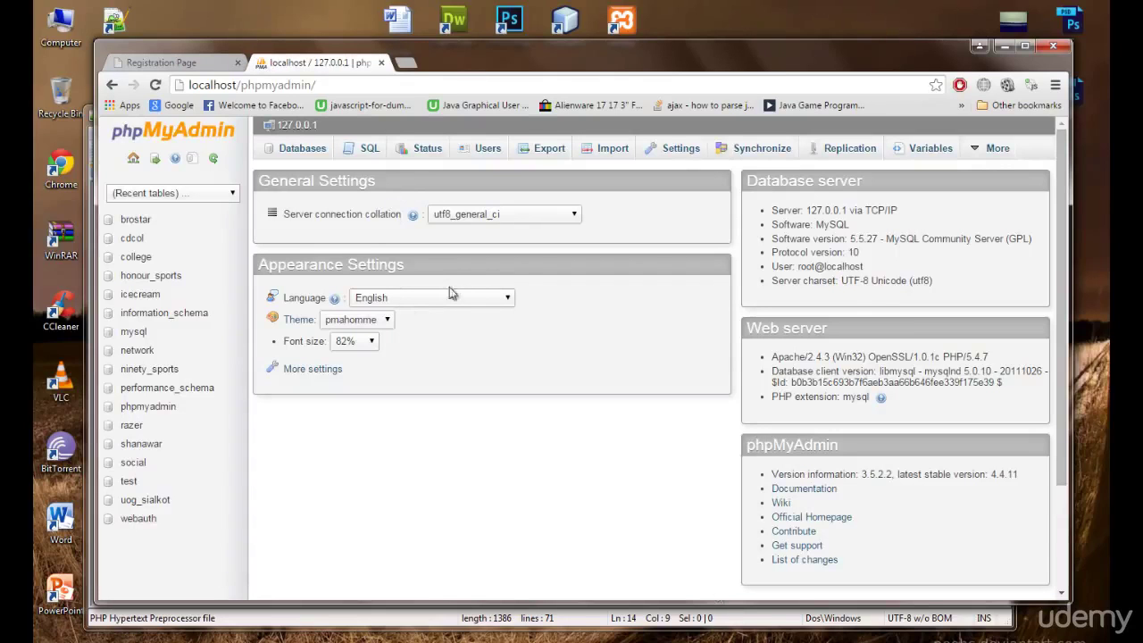
Create a new database named registration, leaving its collation unspecified.
click(302, 149)
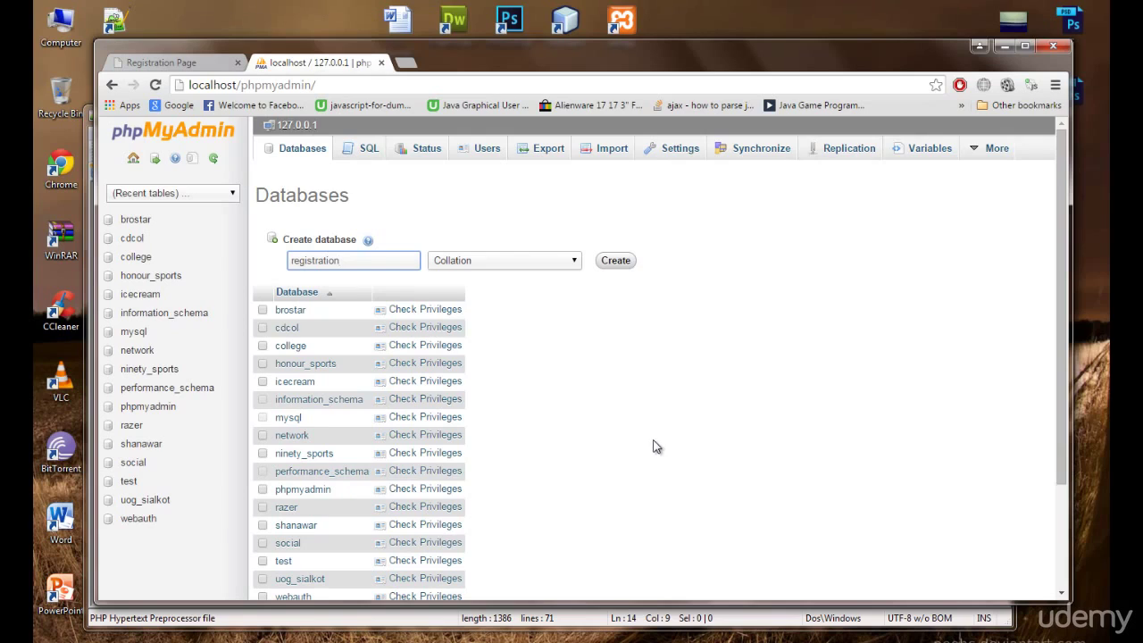
double_click(367, 262)
key(Right)
click(617, 261)
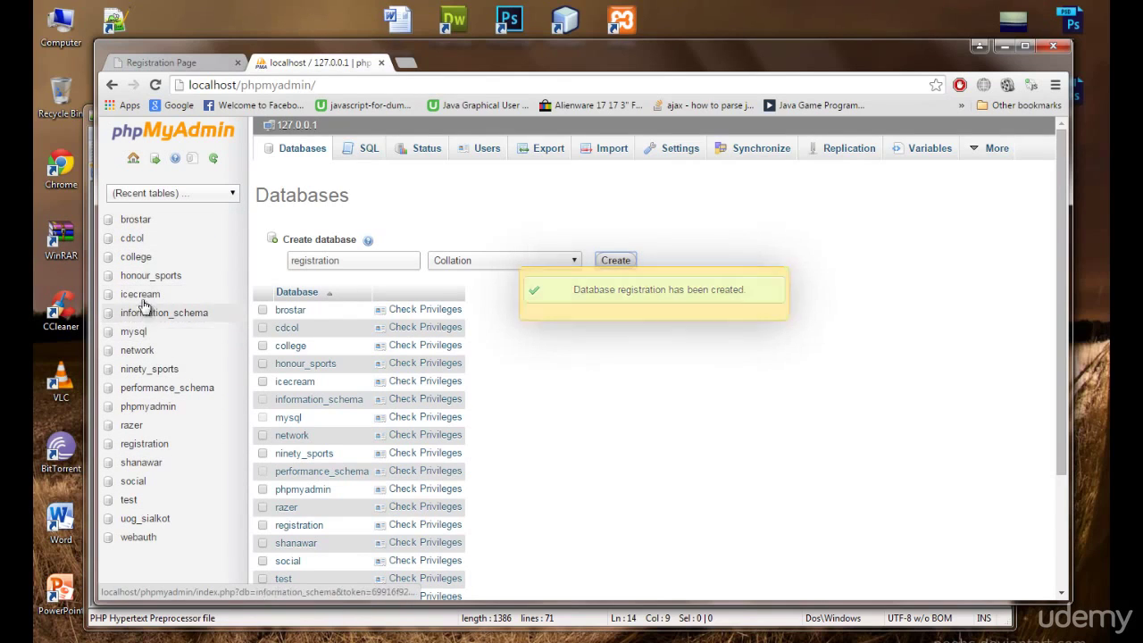
Open the registration database and start a new table named users.
click(143, 445)
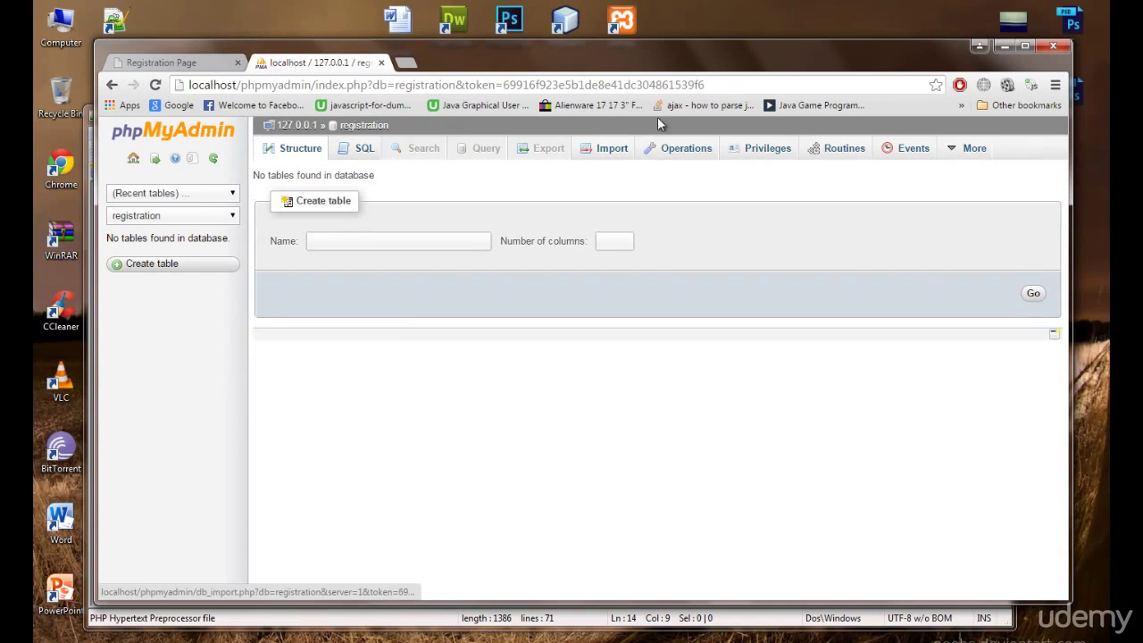
mouse_move(680, 53)
mouse_down()
mouse_move(669, 64)
mouse_move(682, 55)
mouse_up()
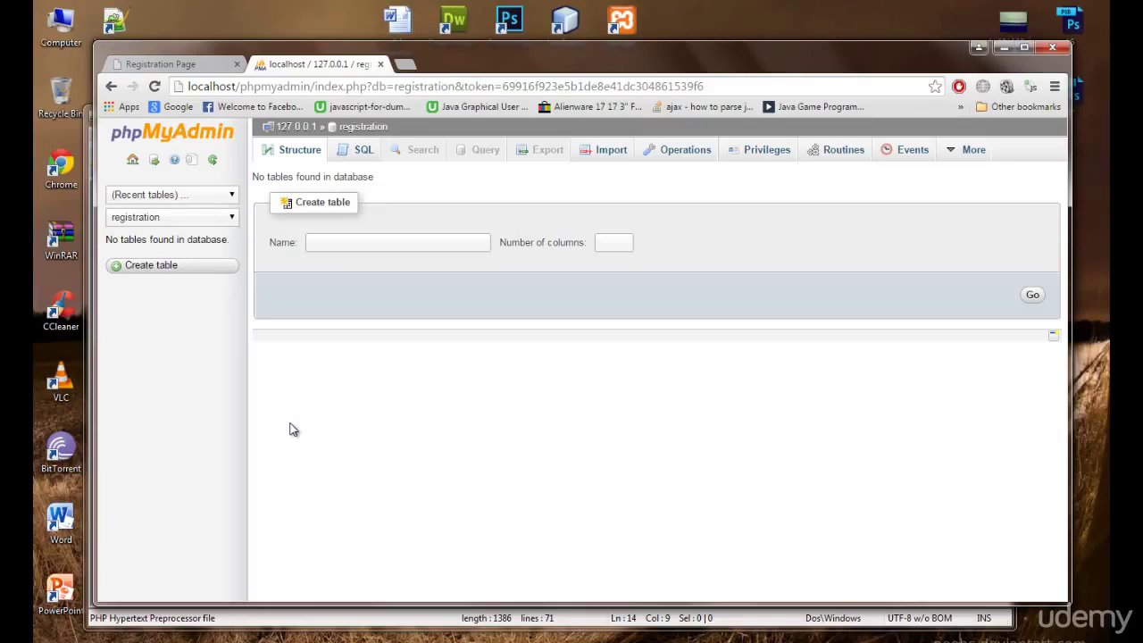
click(173, 274)
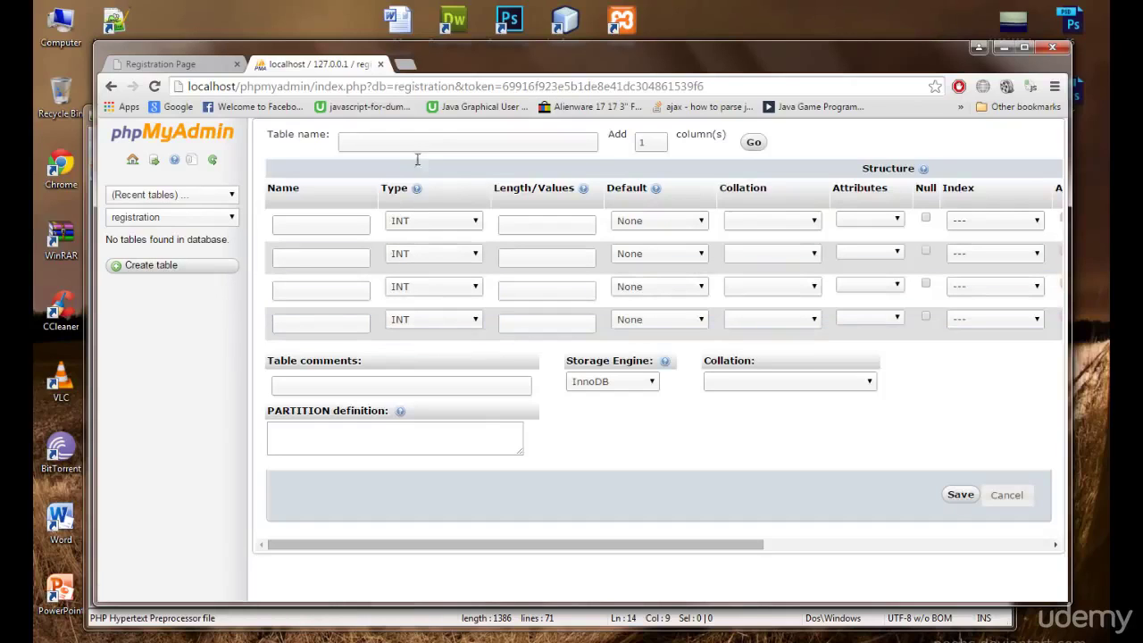
click(425, 143)
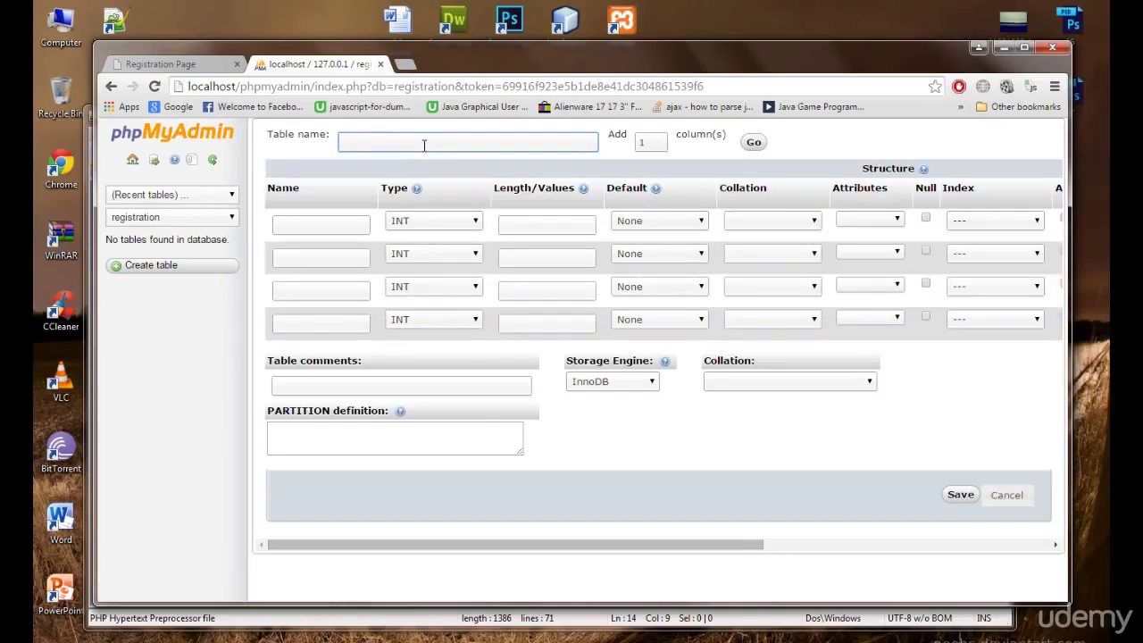
text(users)
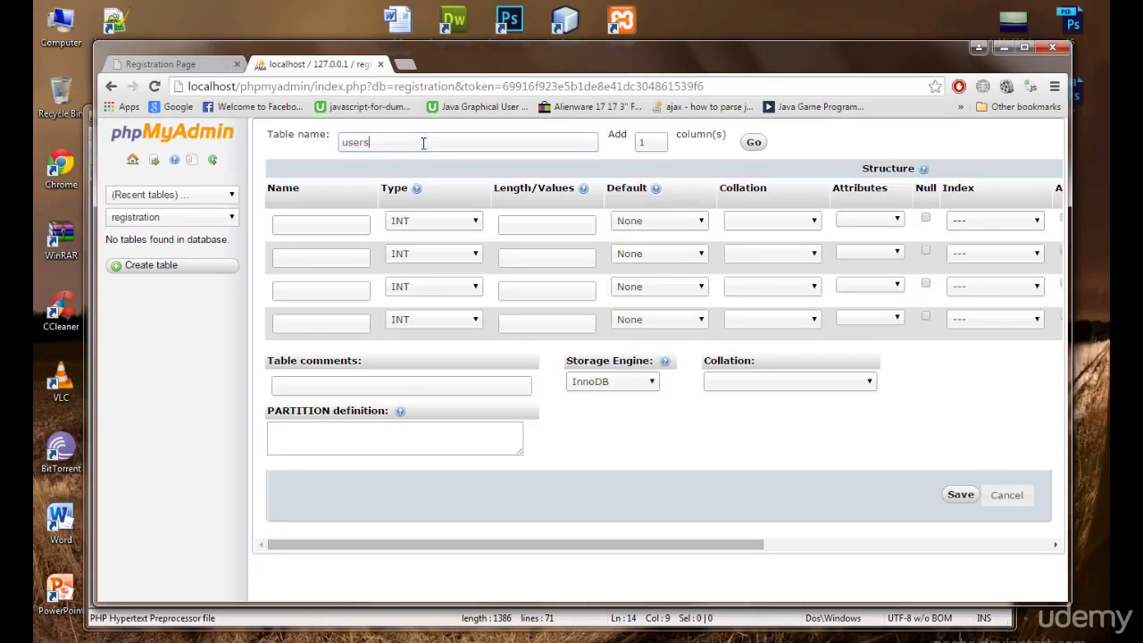
drag(396, 143, 339, 142)
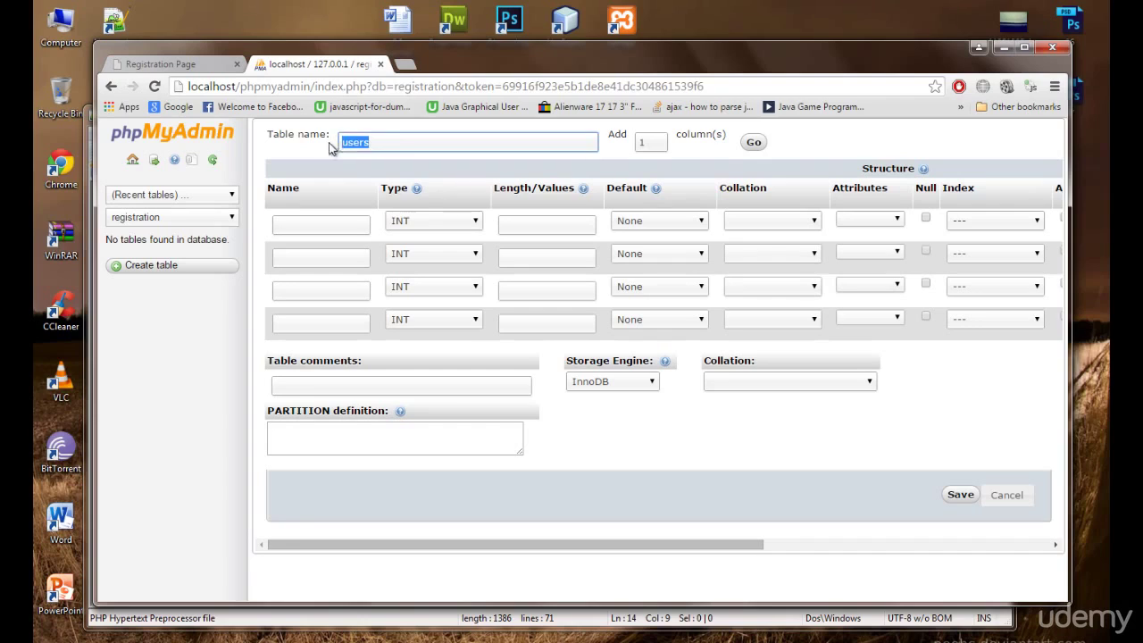
key(Right)
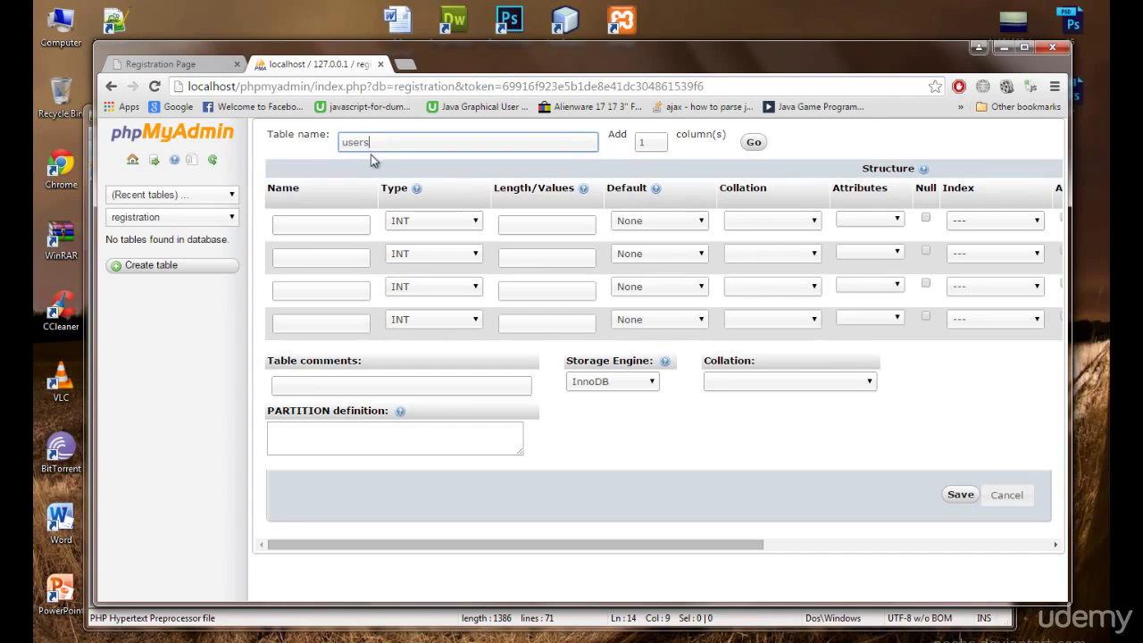
Name the first column of the users table id, keep its type INT, and enable auto increment for it.
click(326, 223)
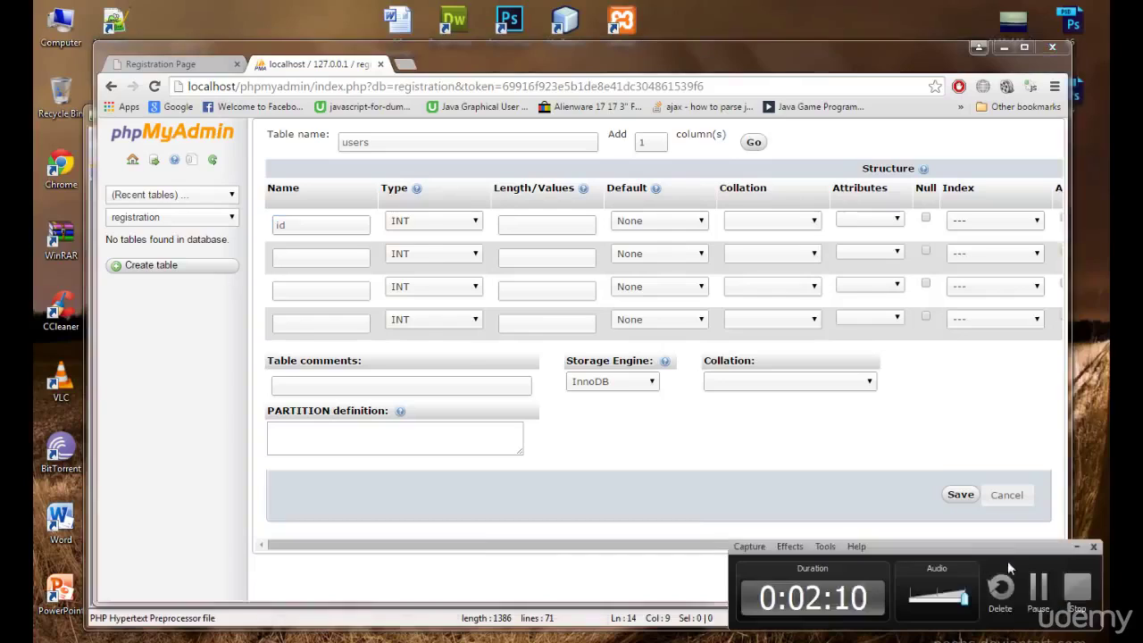
click(1039, 592)
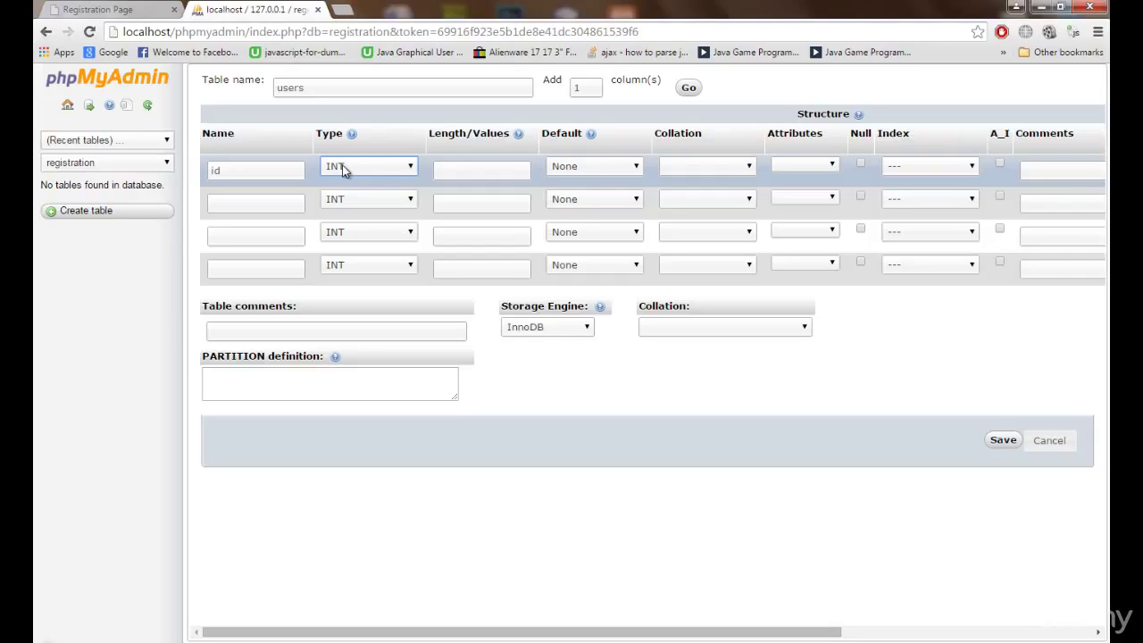
click(451, 169)
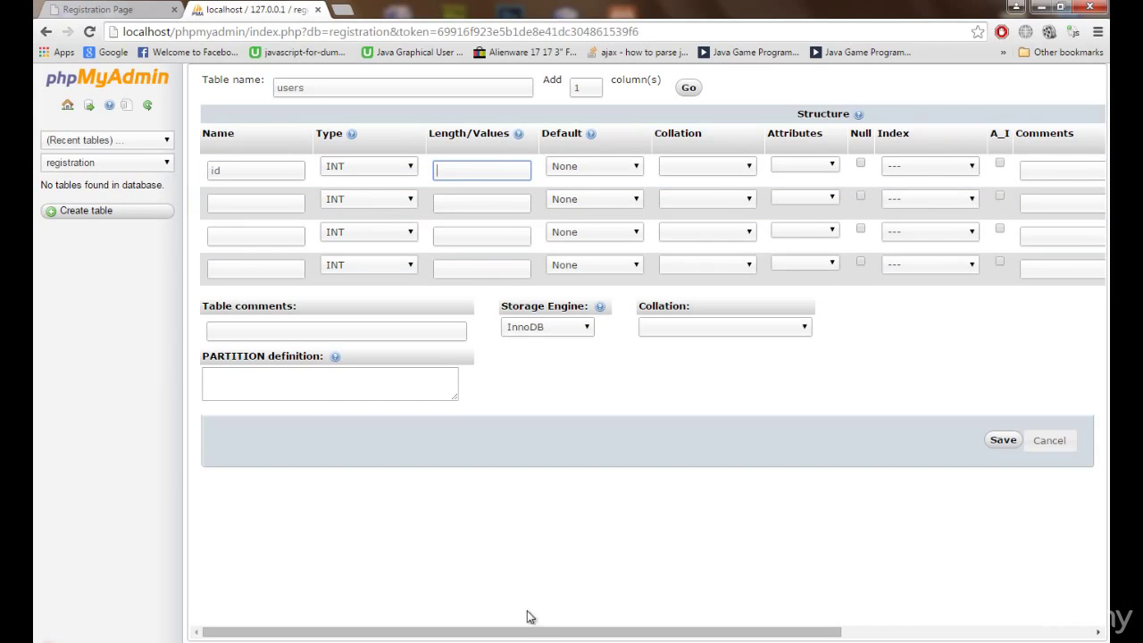
drag(538, 631, 700, 629)
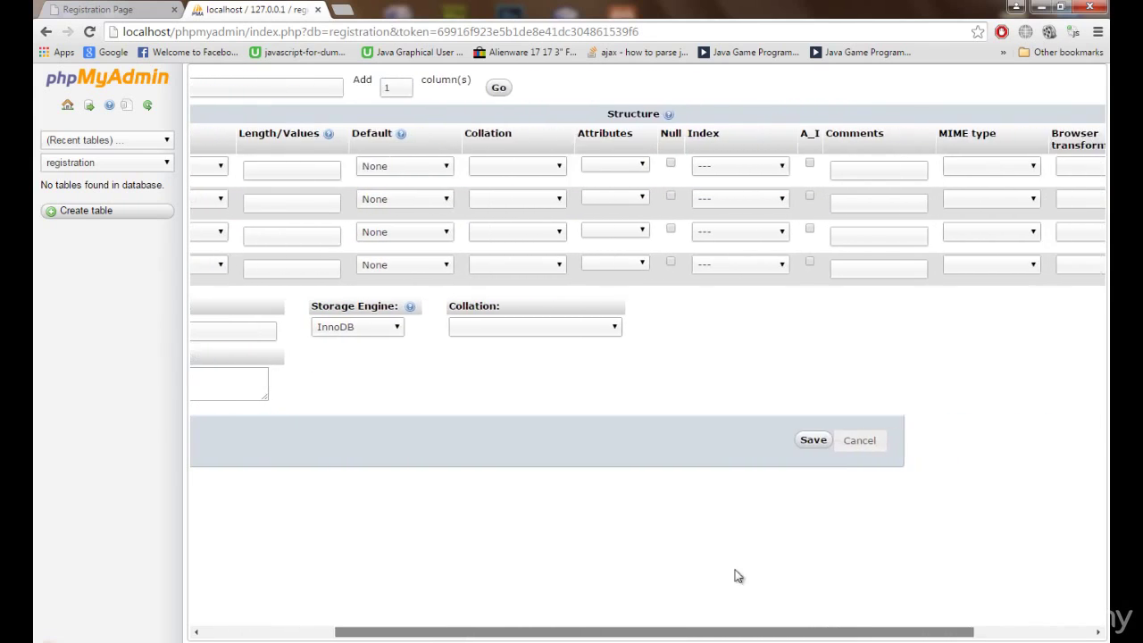
click(806, 166)
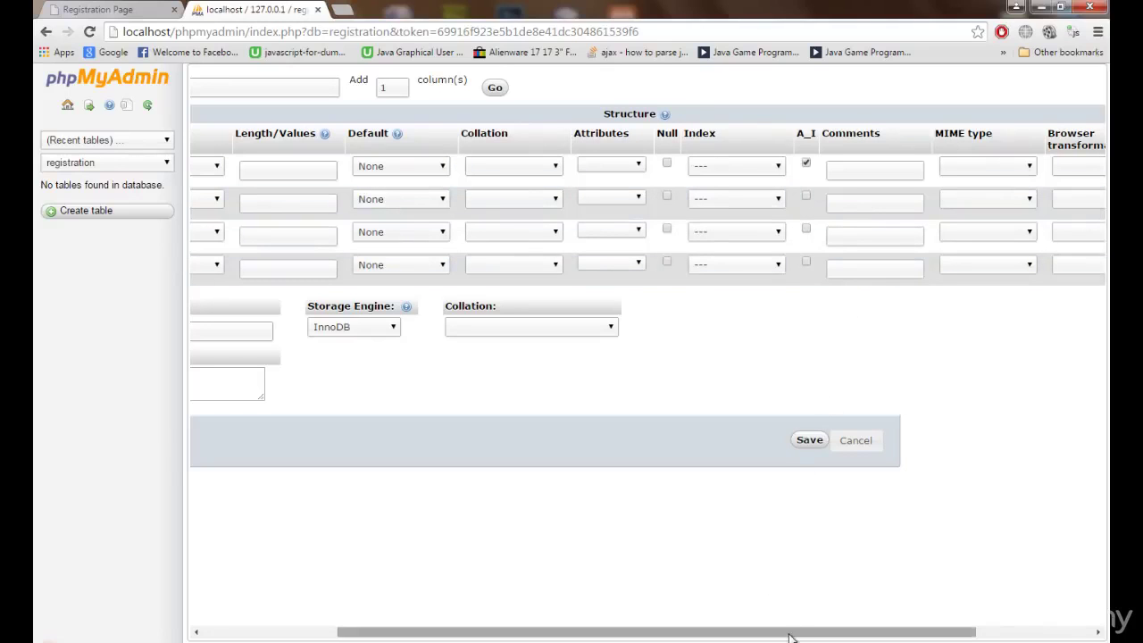
drag(791, 633, 823, 637)
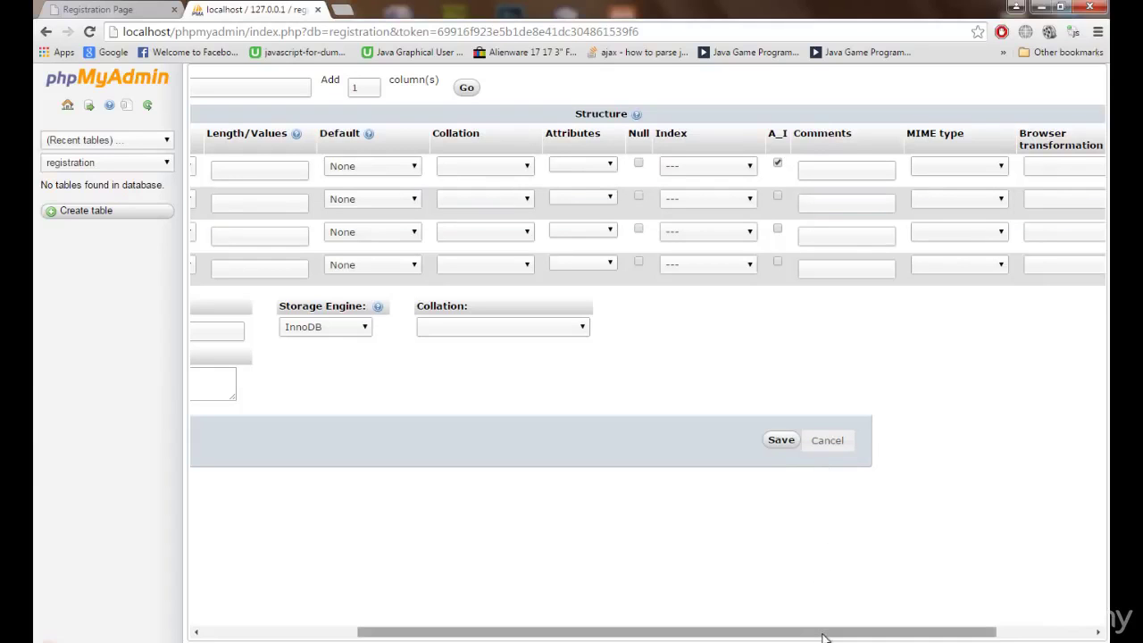
drag(823, 637, 622, 624)
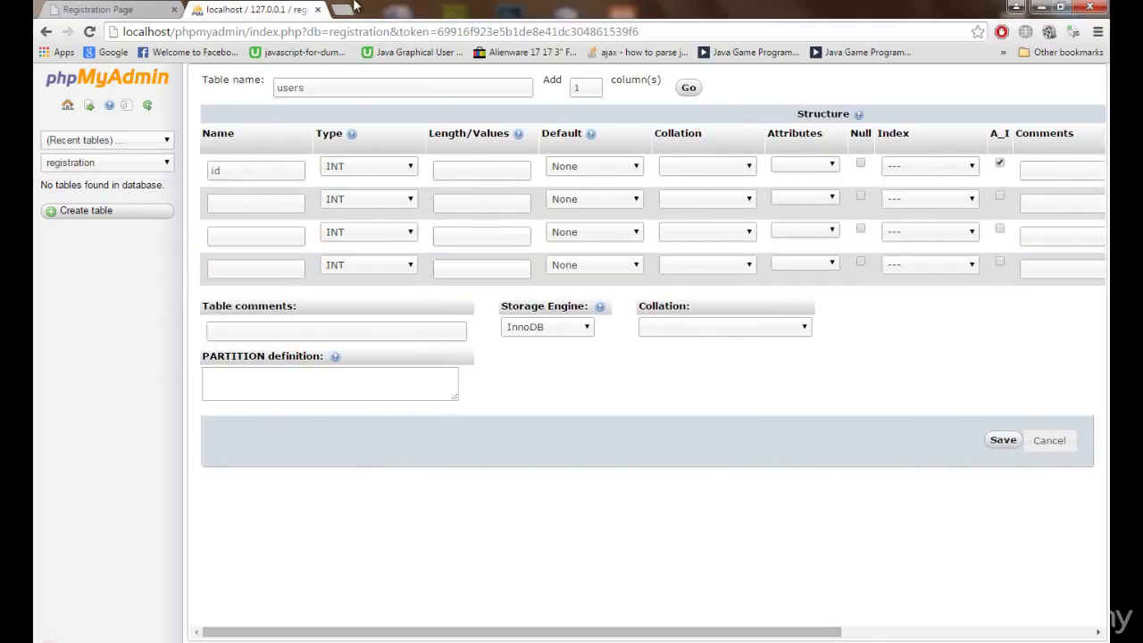
click(267, 167)
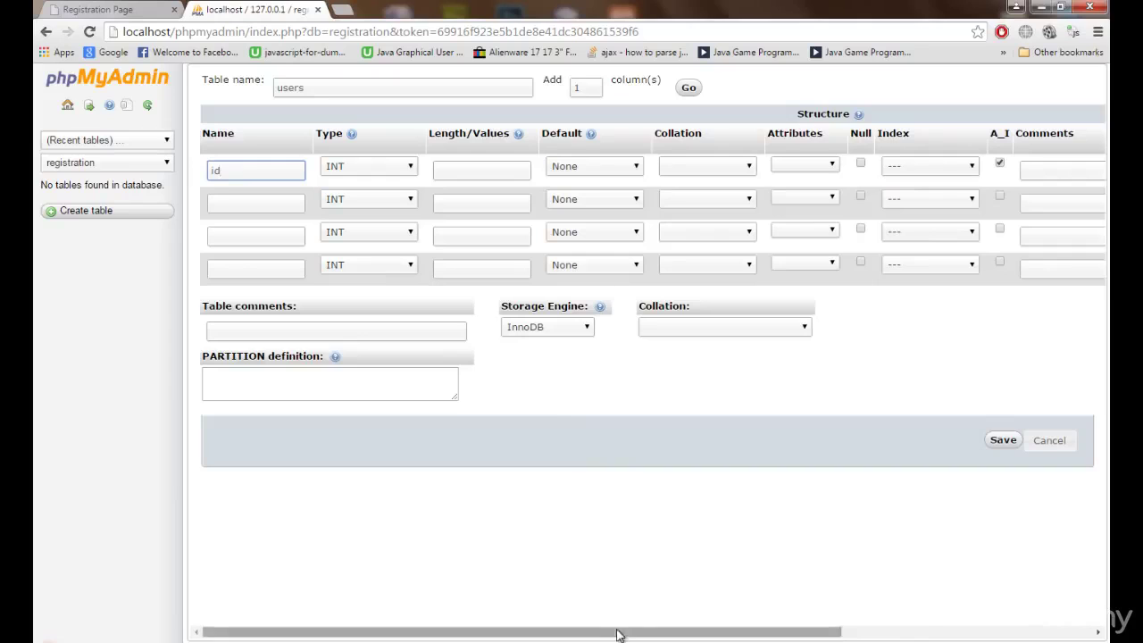
drag(617, 633, 742, 633)
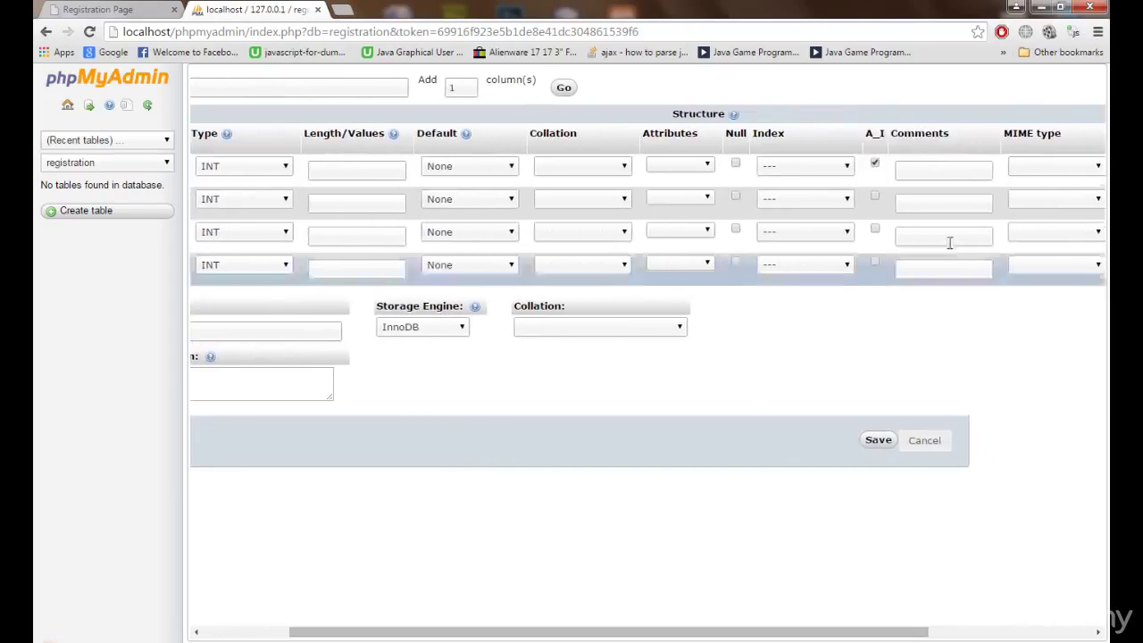
click(875, 166)
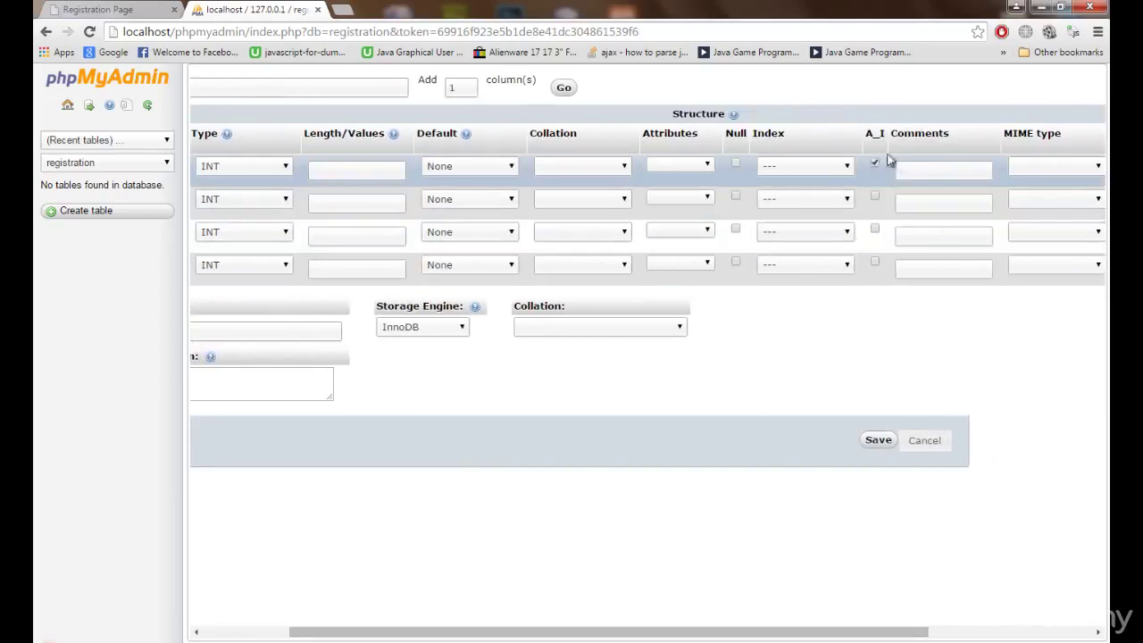
drag(792, 633, 633, 631)
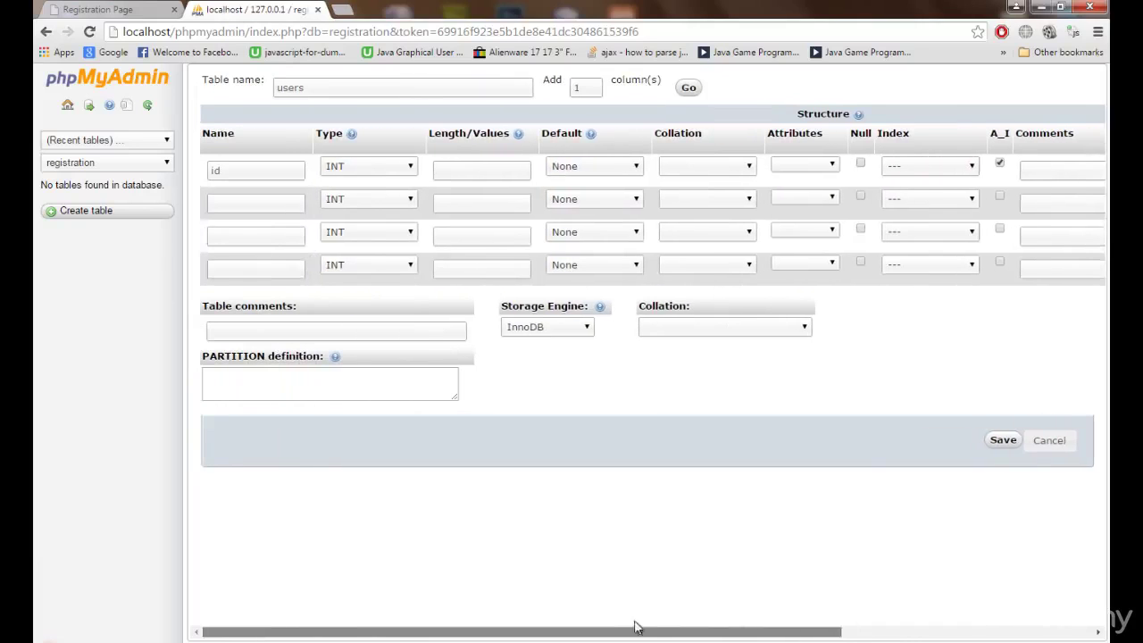
Check the Registration Page form's fields, from first name to re-enter password, to see which columns the users table needs.
click(235, 205)
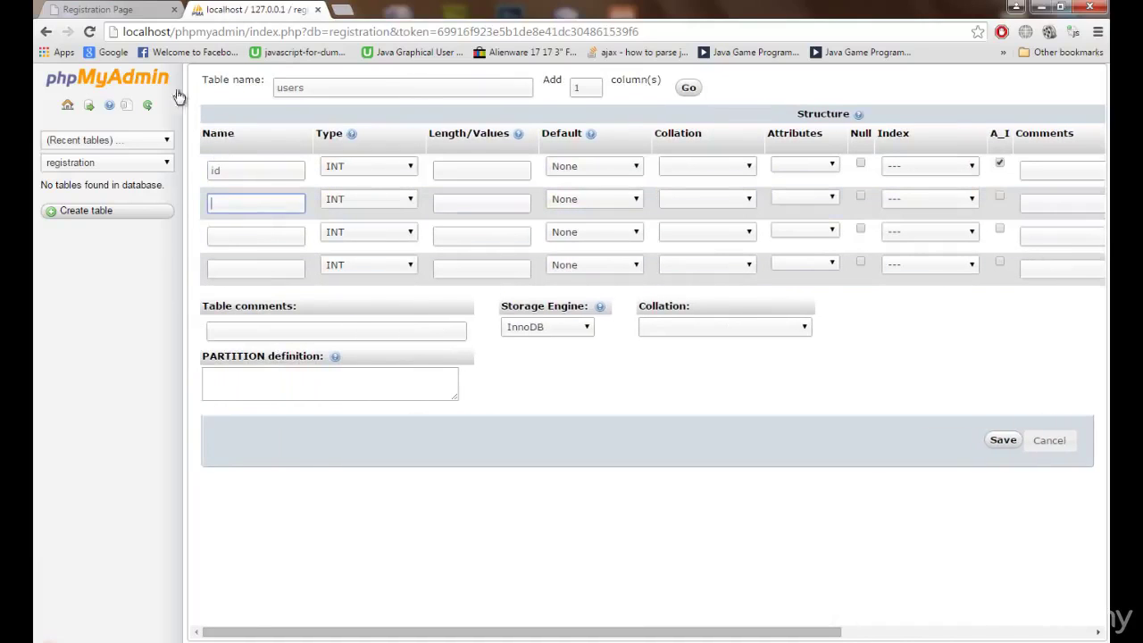
click(127, 7)
click(506, 133)
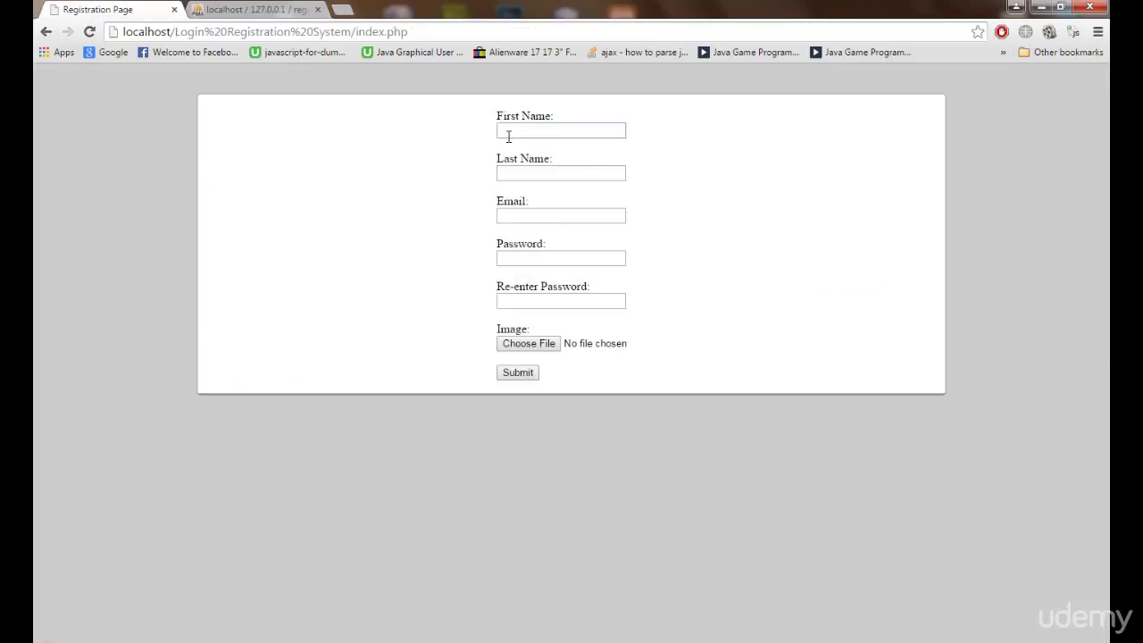
click(521, 133)
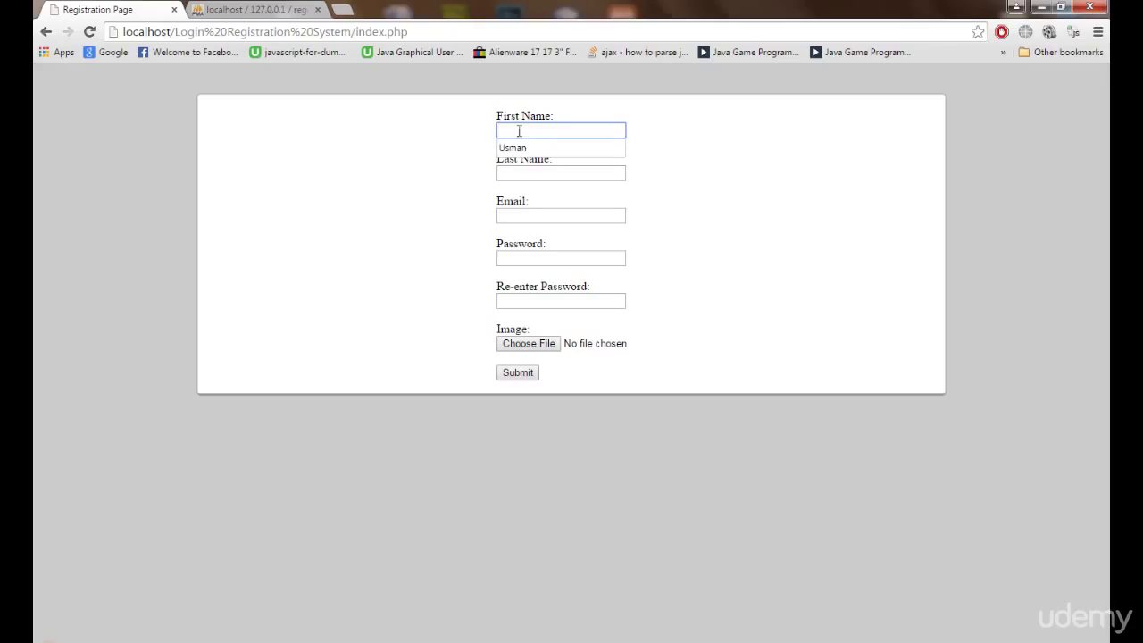
click(395, 132)
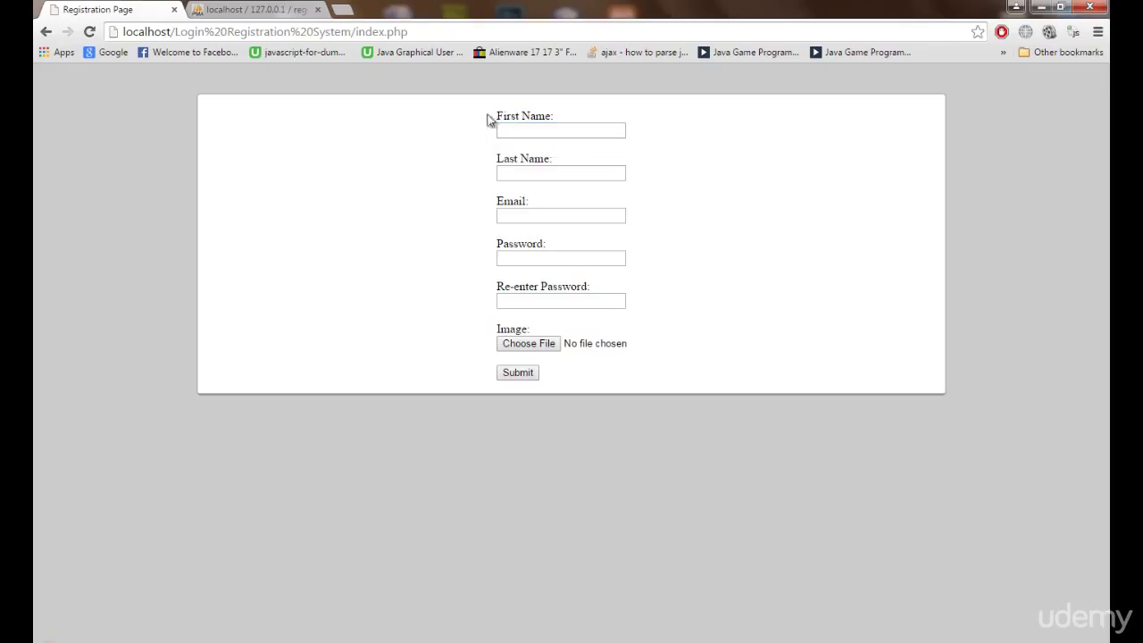
click(513, 259)
click(527, 295)
click(527, 264)
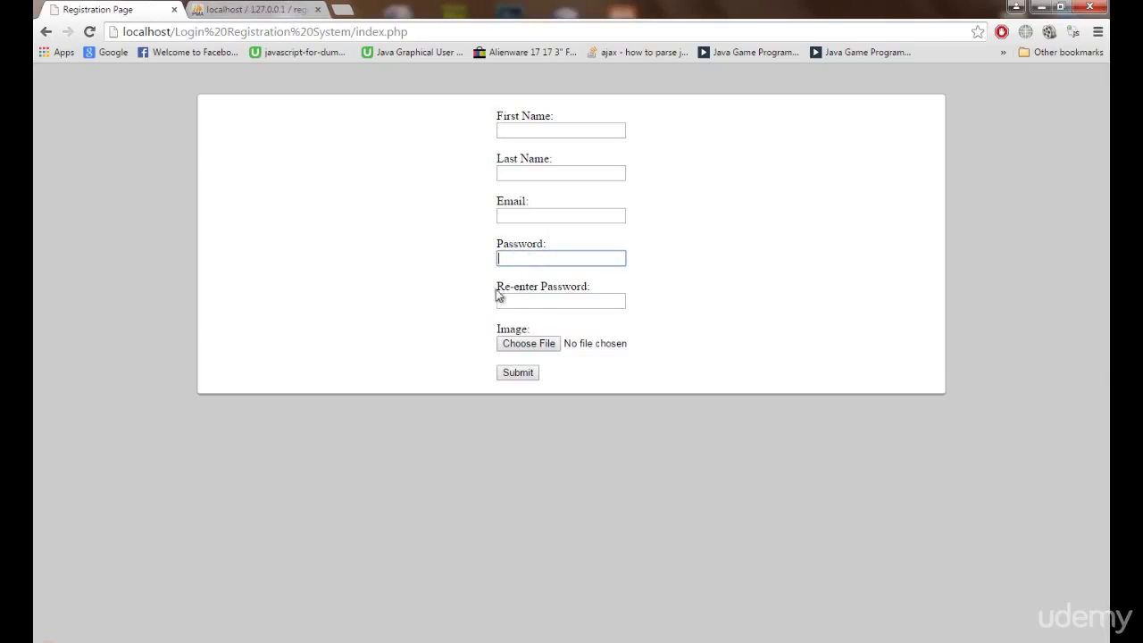
Compare the Password and Re-enter Password fields of the registration form, and recheck the name fields, to decide which ones need table columns.
click(510, 291)
click(503, 258)
click(516, 299)
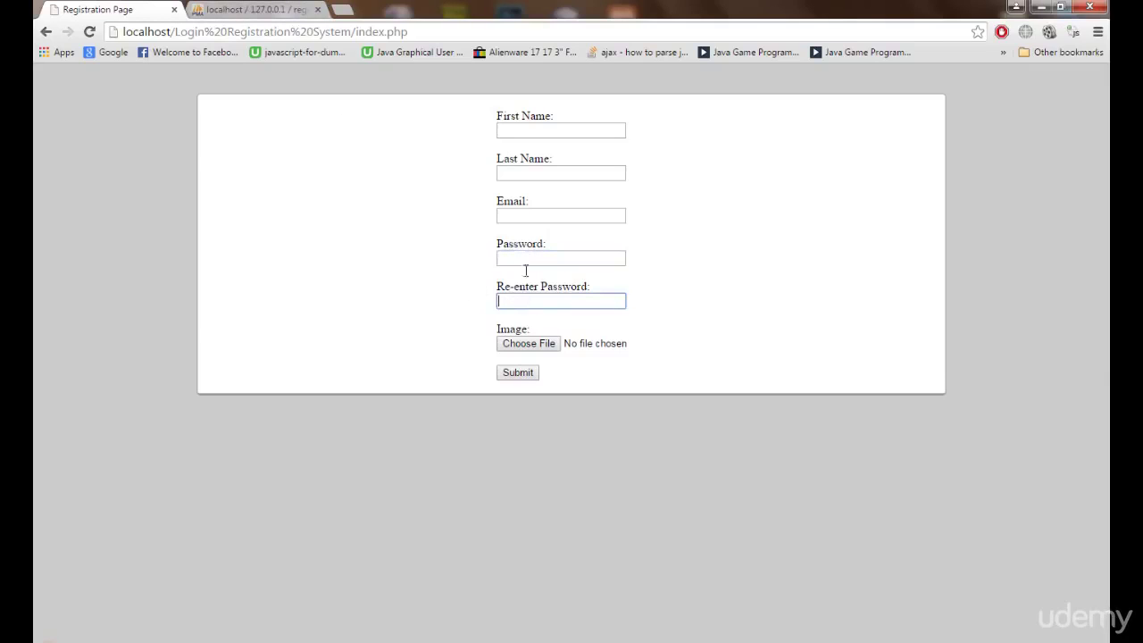
click(517, 258)
click(521, 302)
click(522, 260)
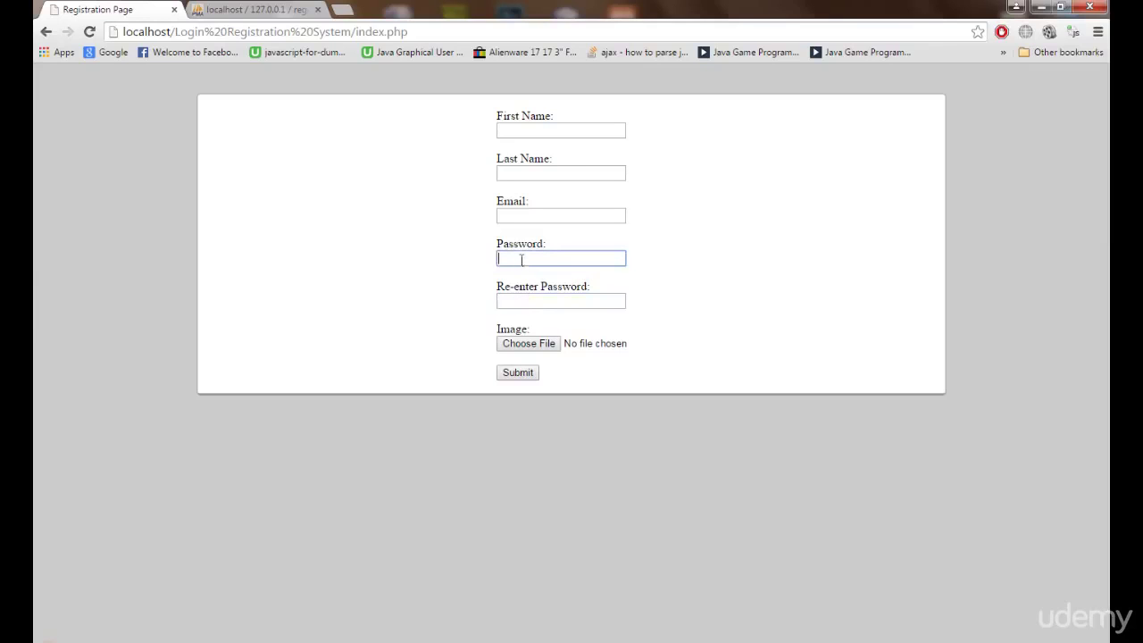
click(529, 302)
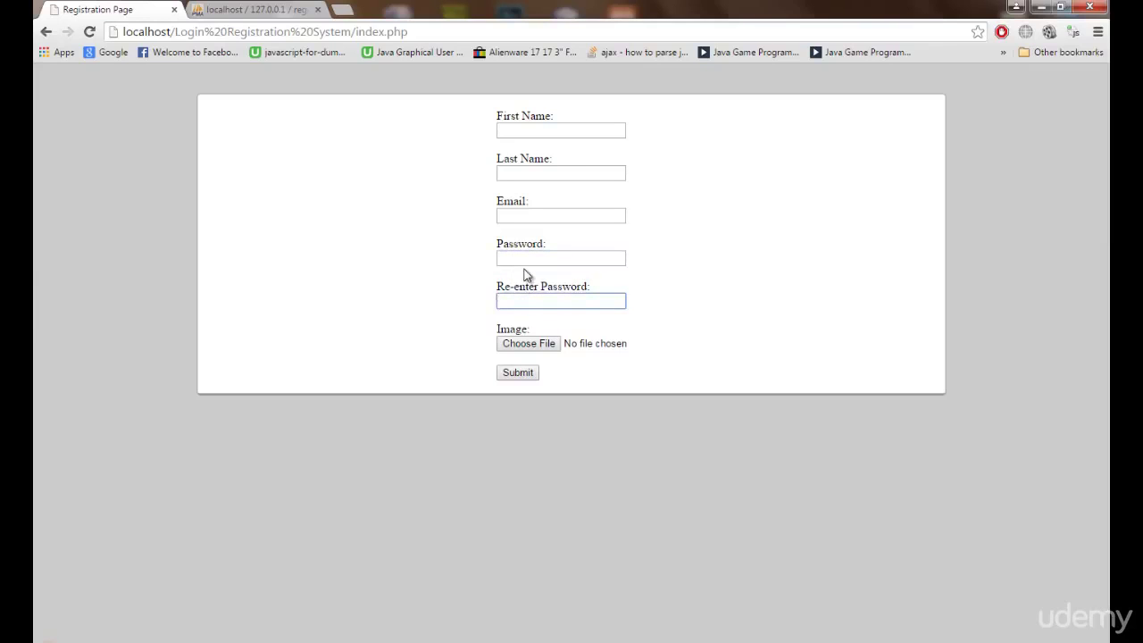
click(523, 260)
click(533, 289)
click(515, 300)
click(510, 260)
click(476, 241)
click(525, 173)
click(535, 122)
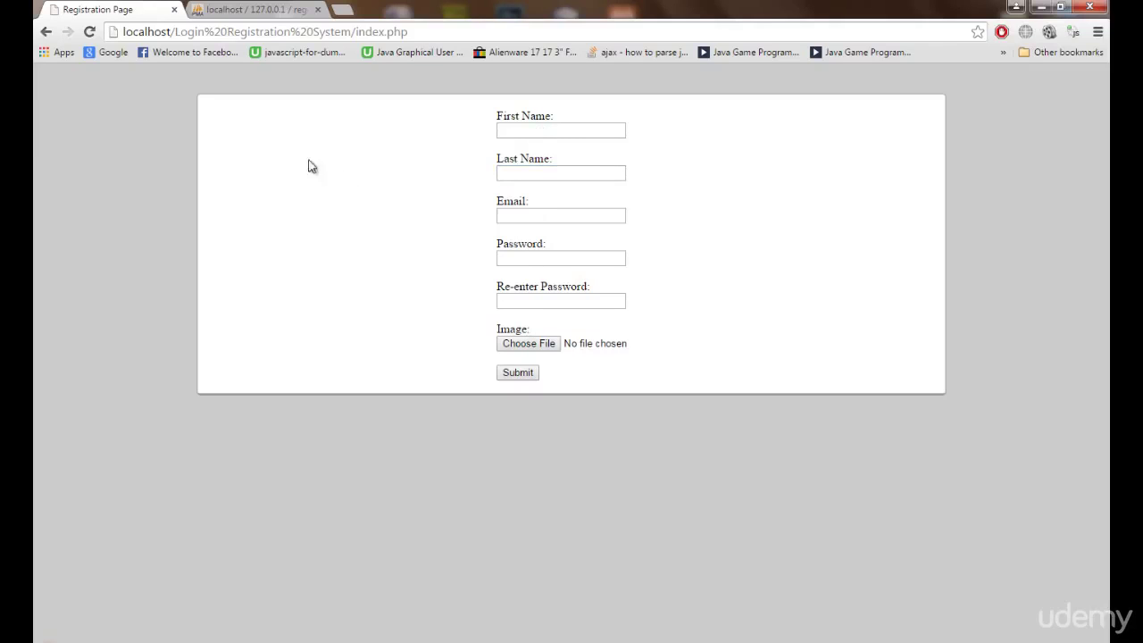
Name the second, third and fourth columns of the users table firstName, lastName and email, following the registration form.
click(254, 9)
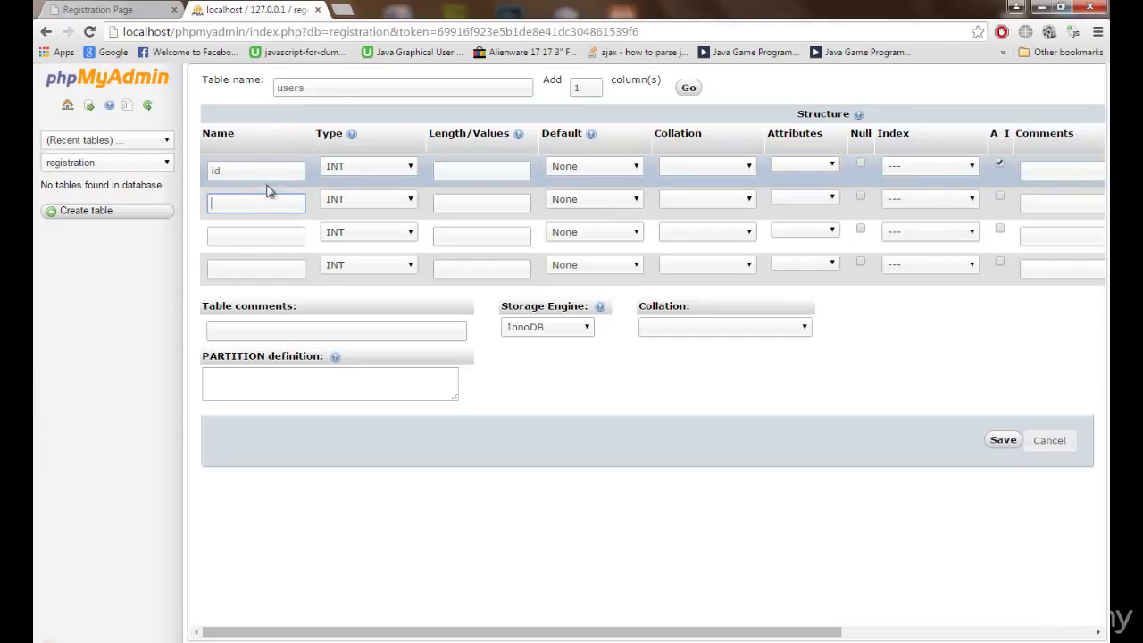
text(firstName)
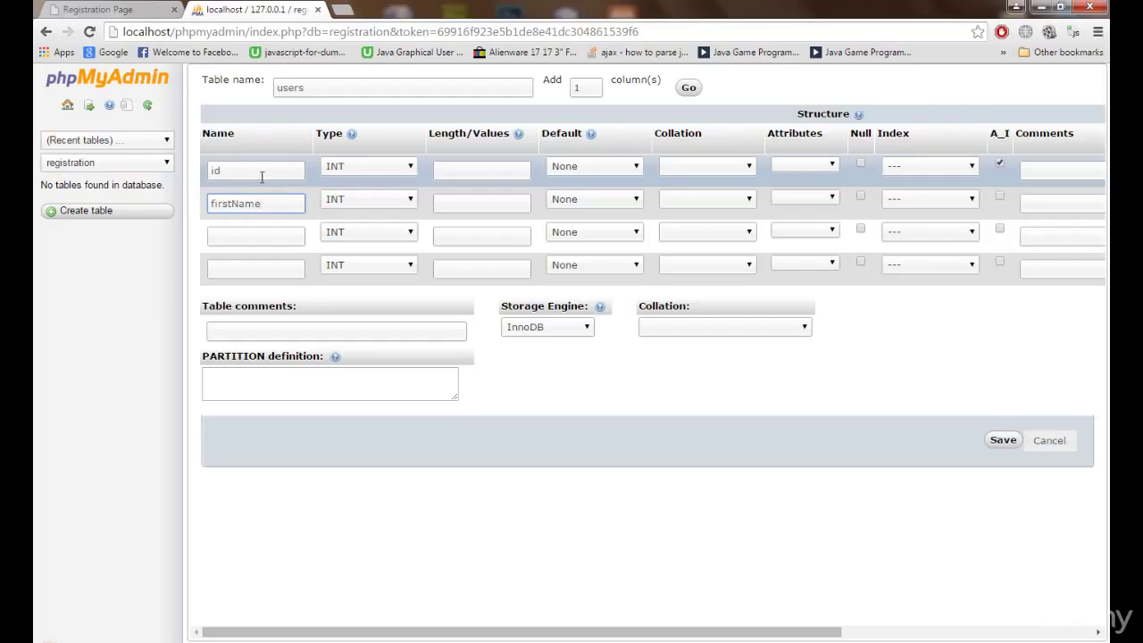
click(257, 230)
text(lastName)
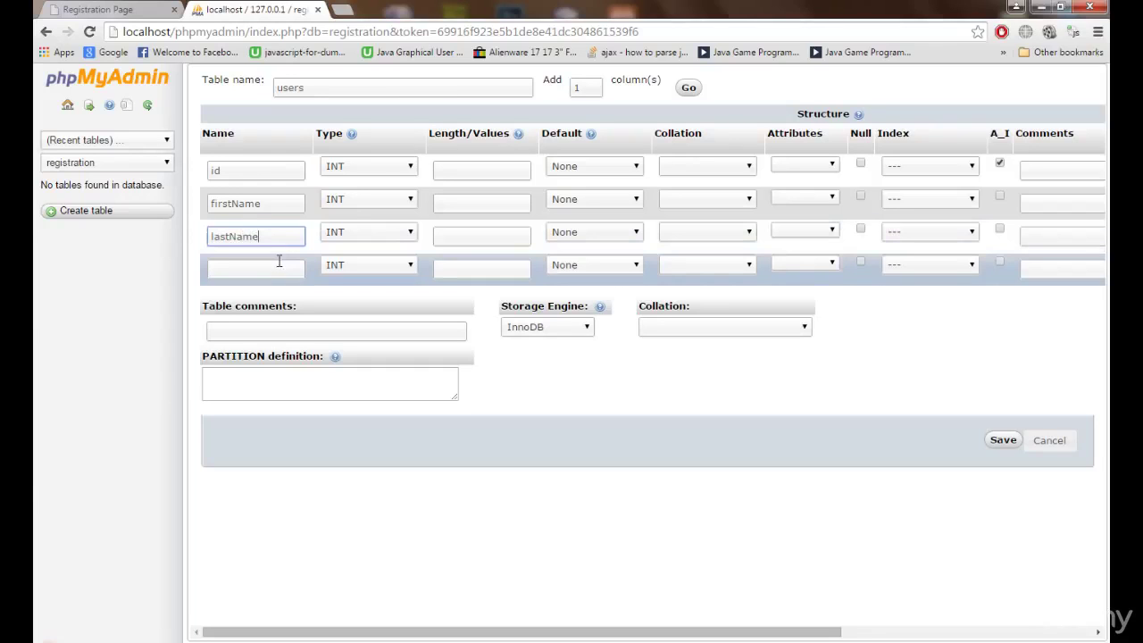
key(ctrl+Tab)
click(251, 9)
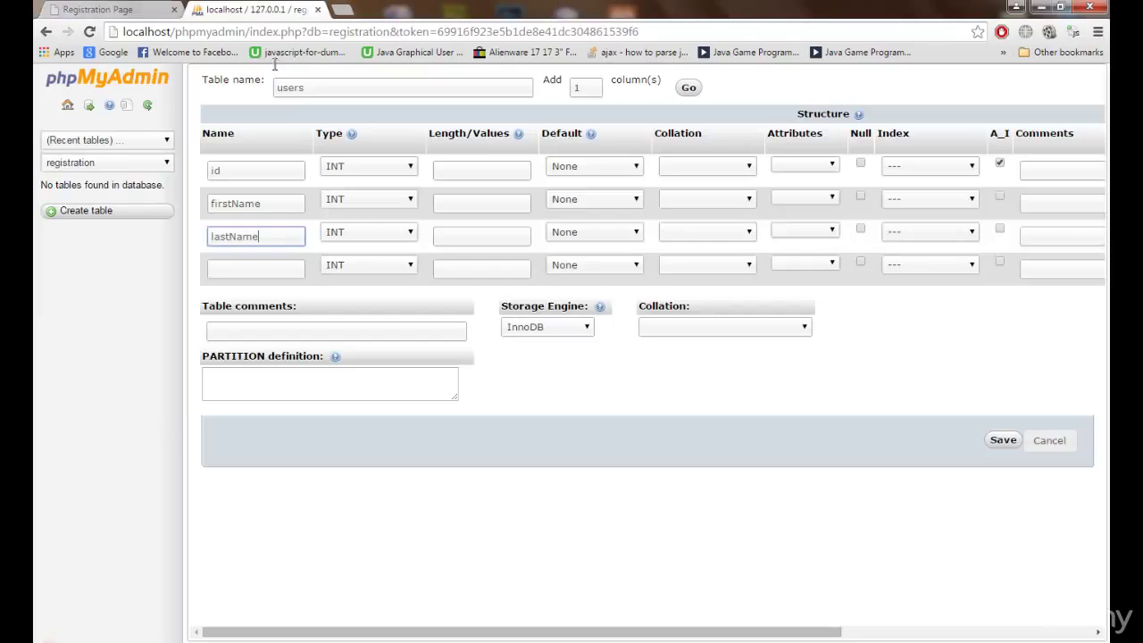
click(292, 264)
text(ema)
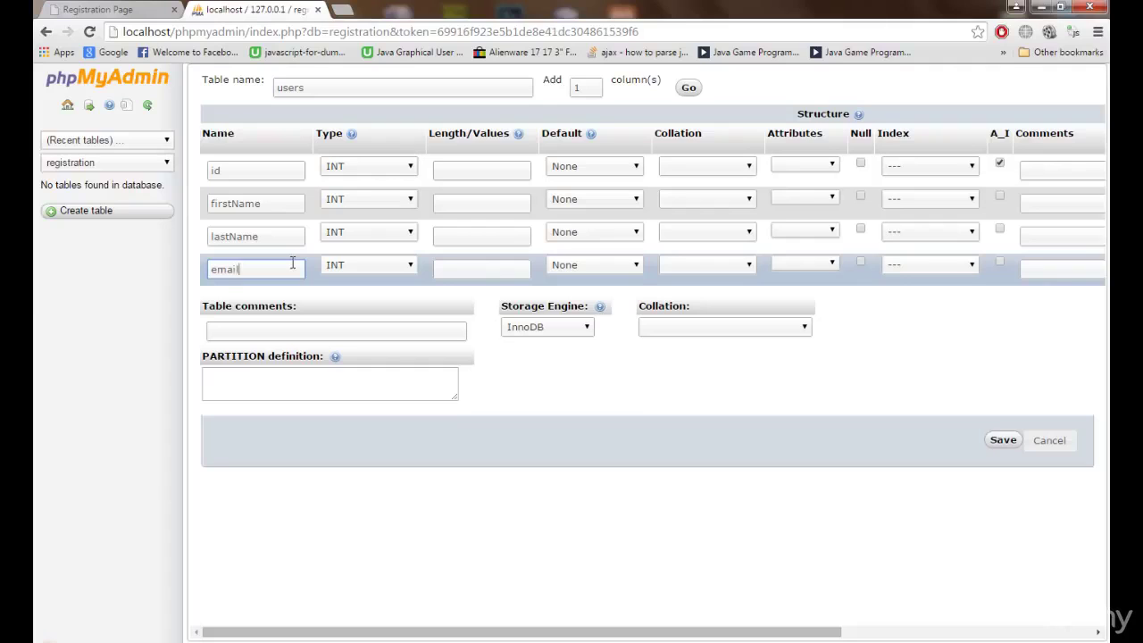
text(il)
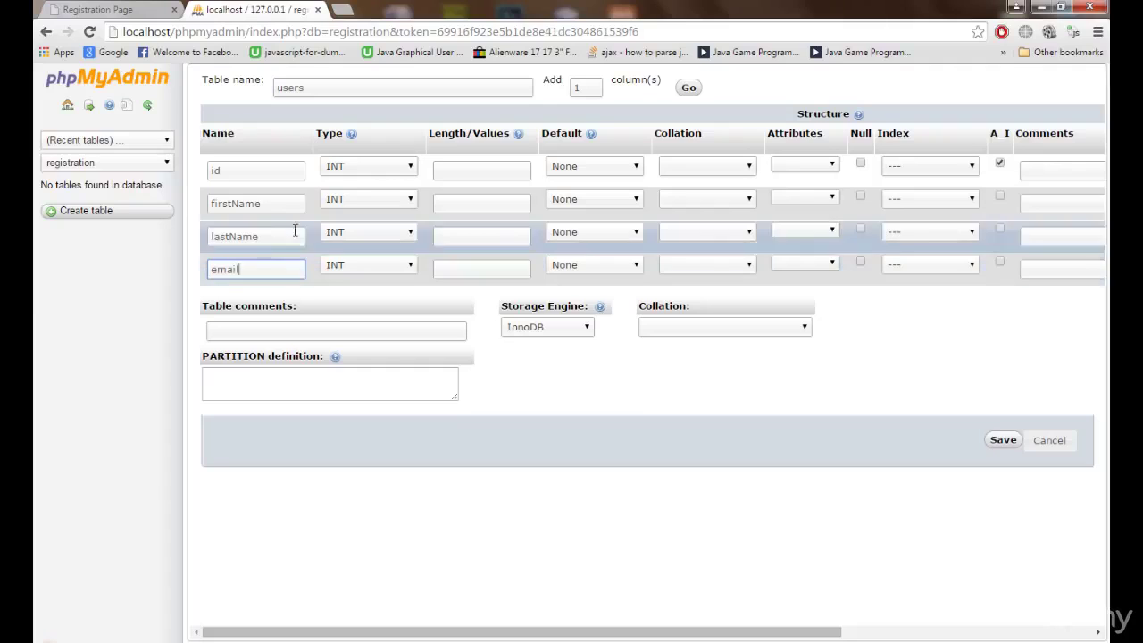
Set the firstName column's type to VARCHAR with a length of 15.
click(372, 202)
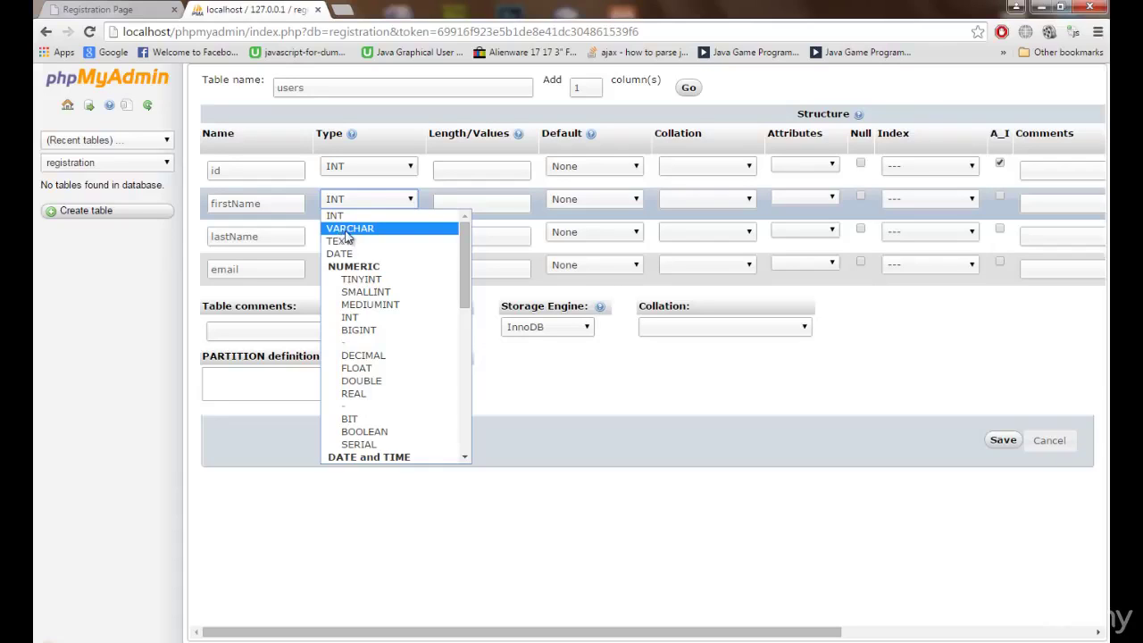
click(348, 230)
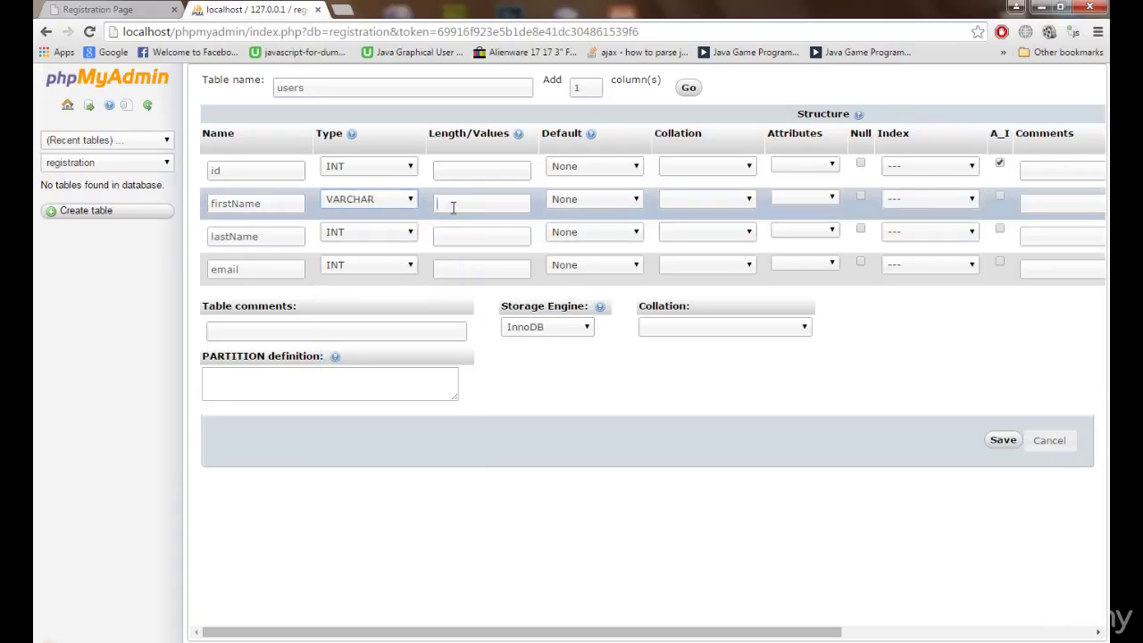
click(453, 208)
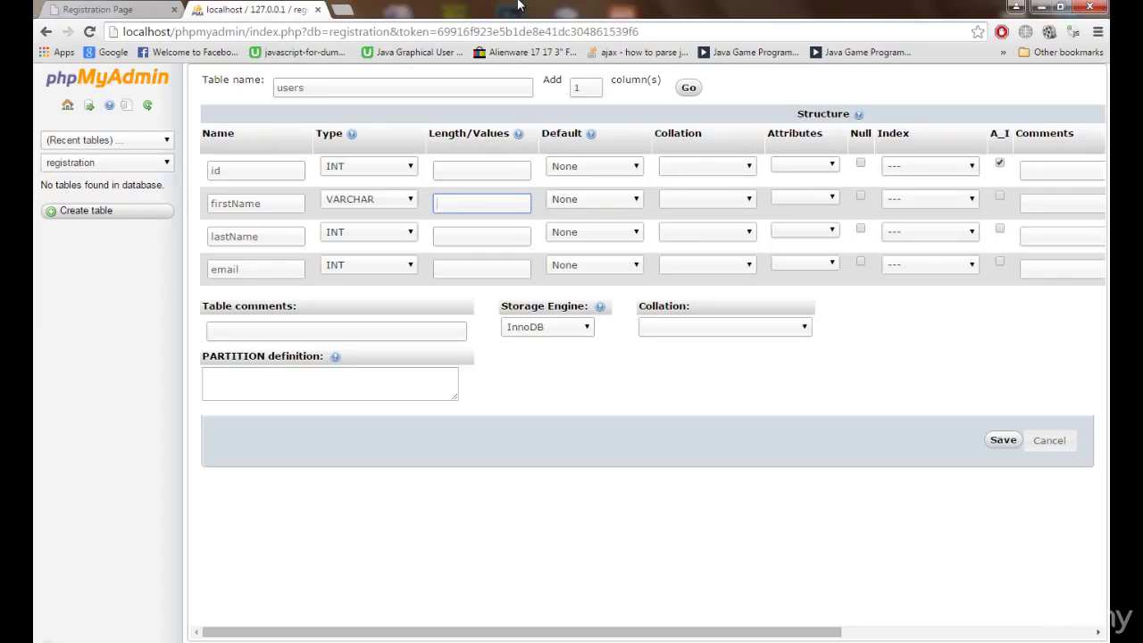
click(1001, 442)
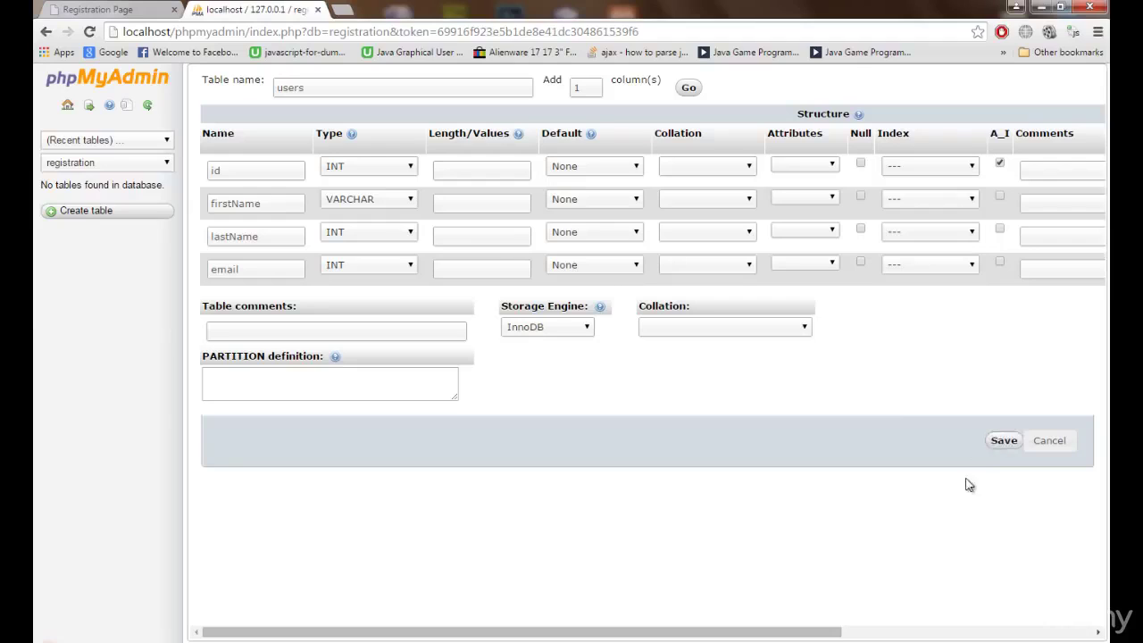
click(467, 205)
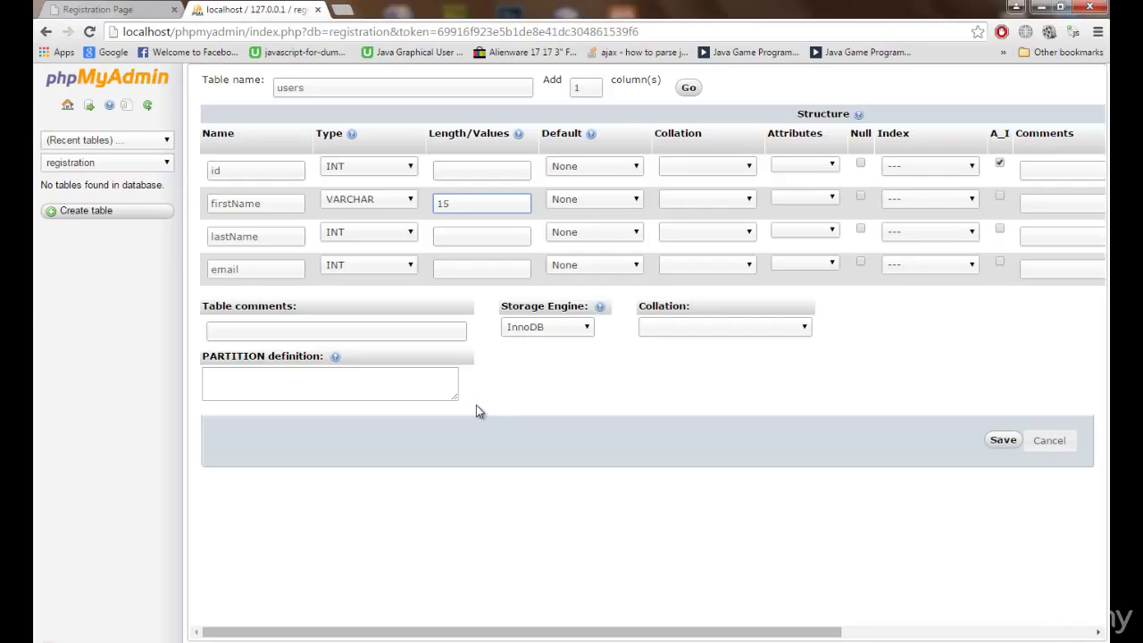
double_click(466, 207)
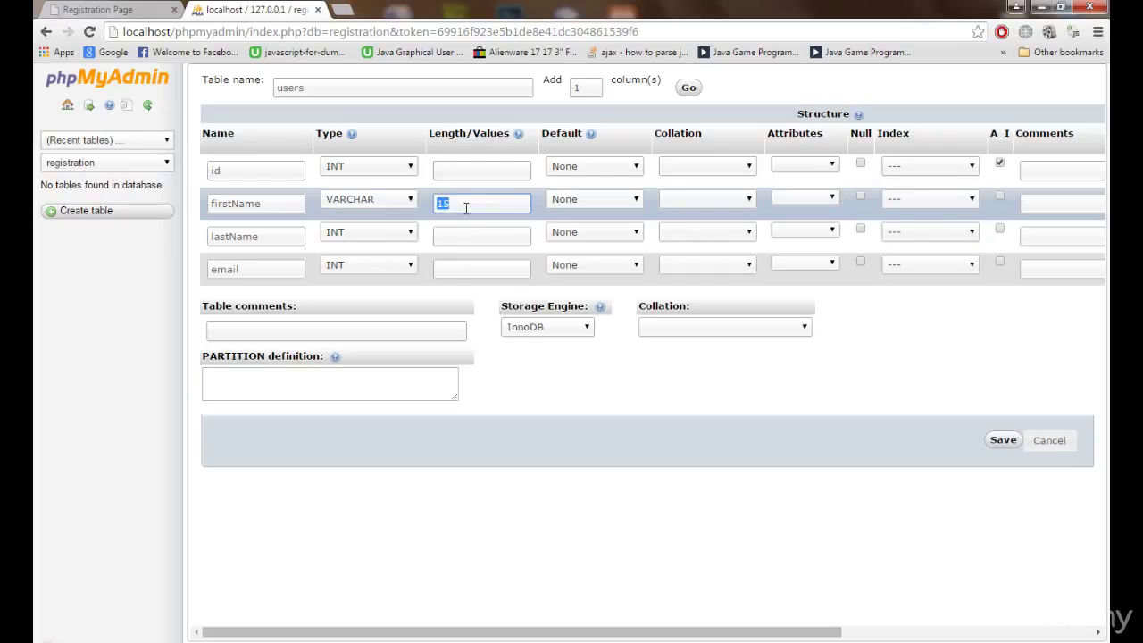
click(465, 208)
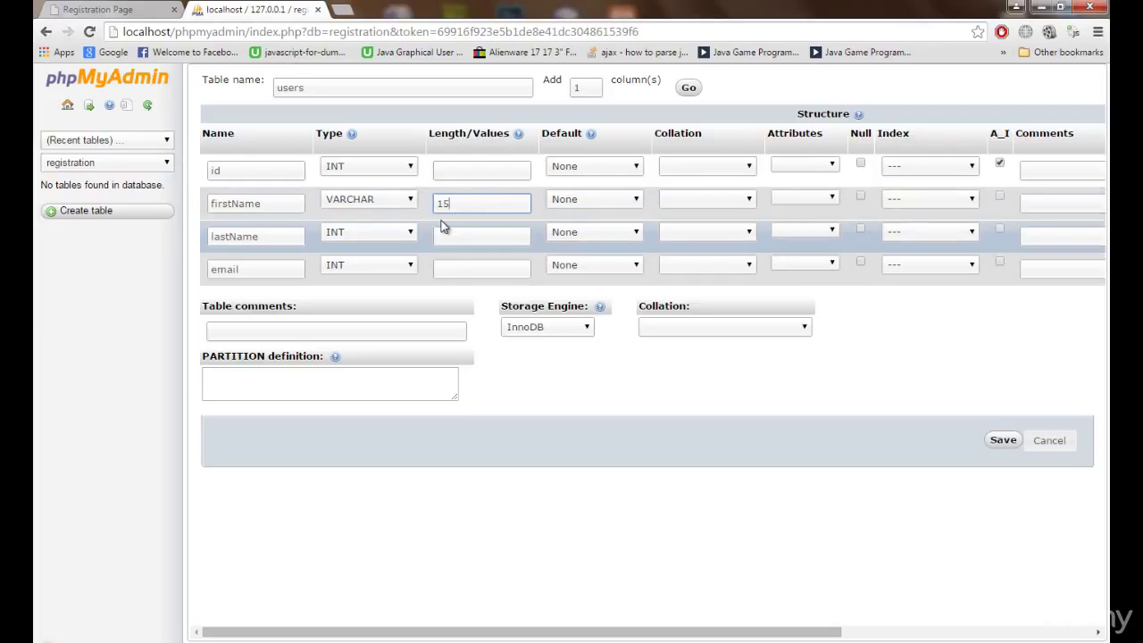
double_click(460, 204)
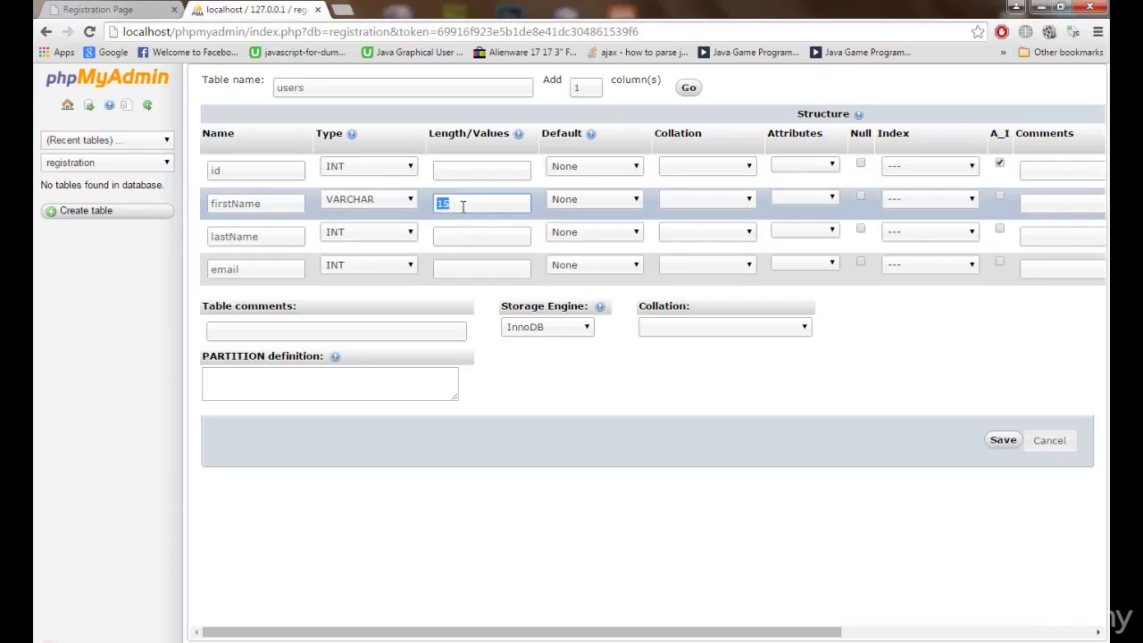
click(464, 206)
double_click(454, 204)
Set the lastName column's type to VARCHAR with a length of 15.
click(333, 234)
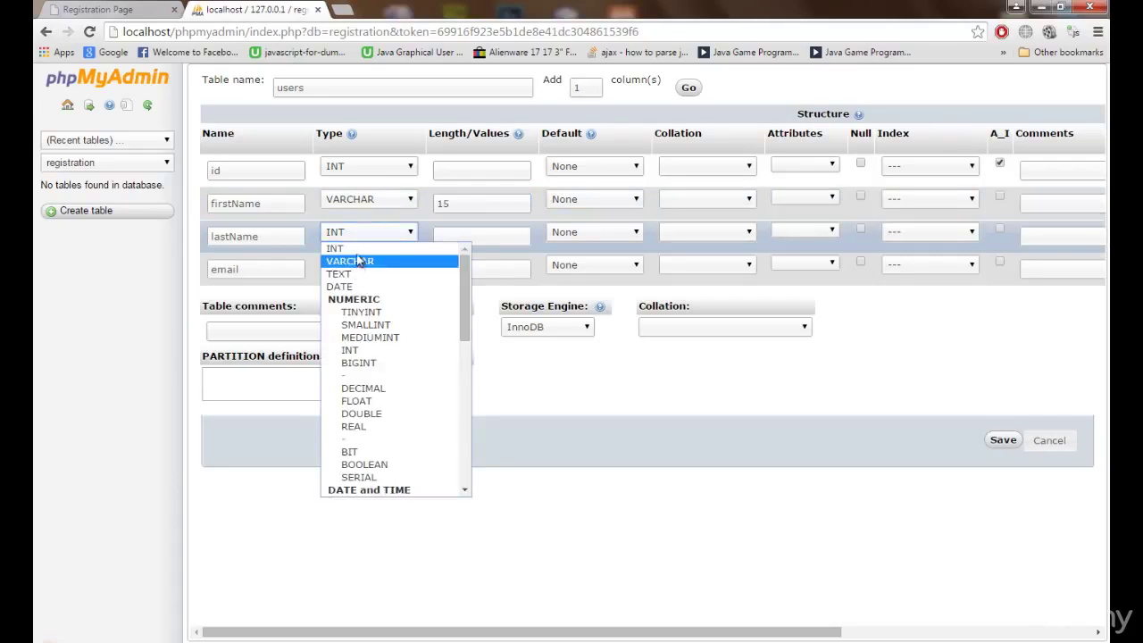
click(369, 232)
click(369, 233)
click(376, 261)
click(448, 239)
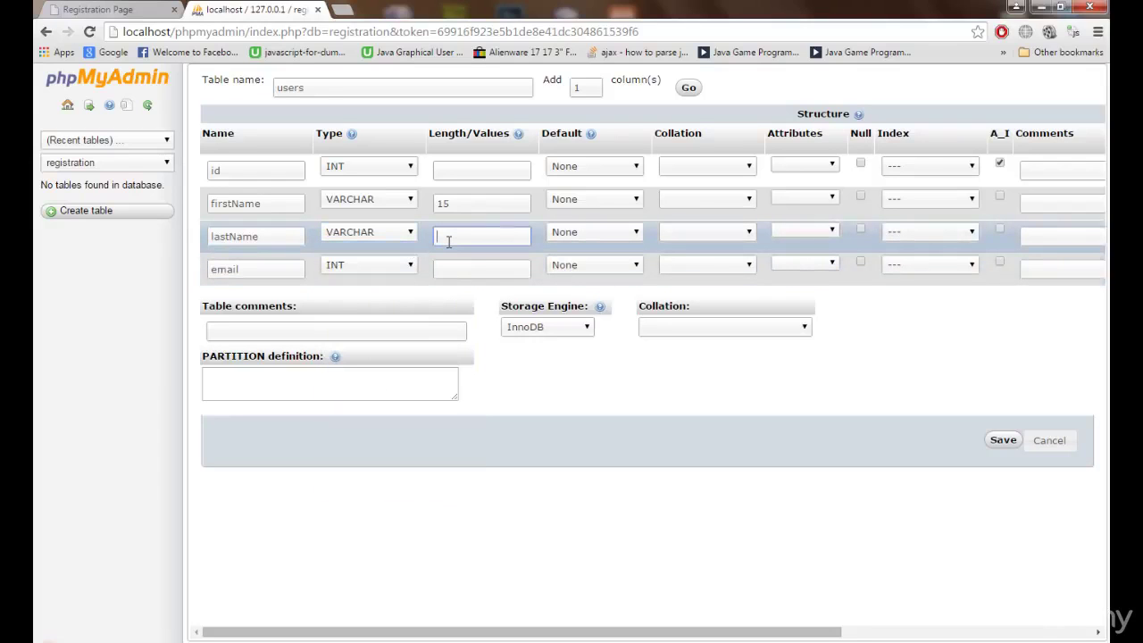
text(15)
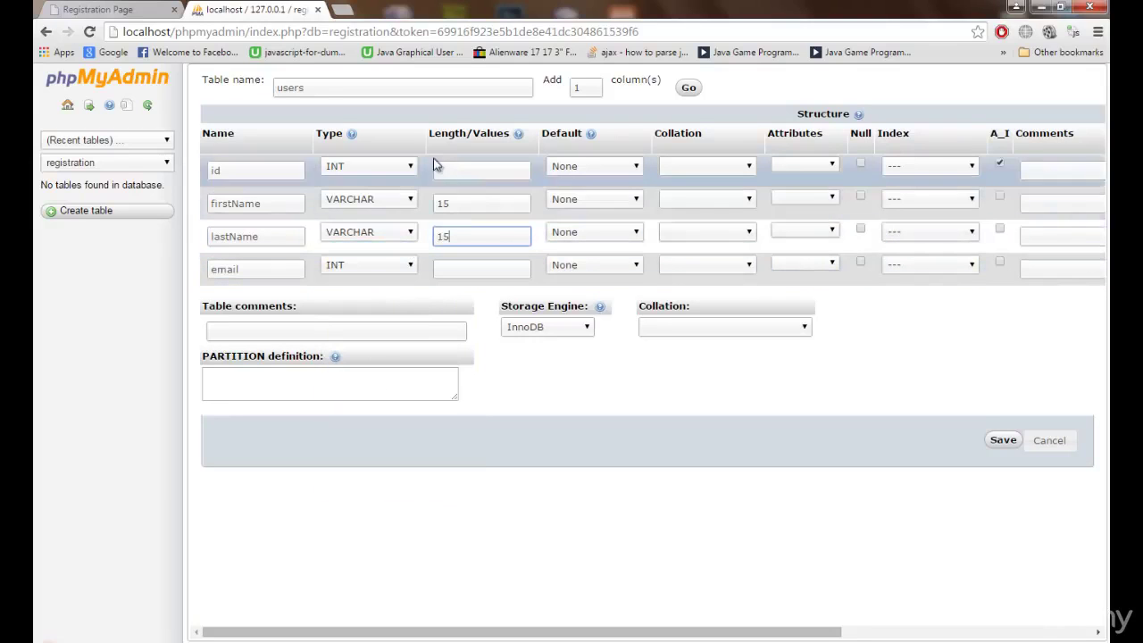
Set the email column's type to VARCHAR with a length of 80.
click(367, 266)
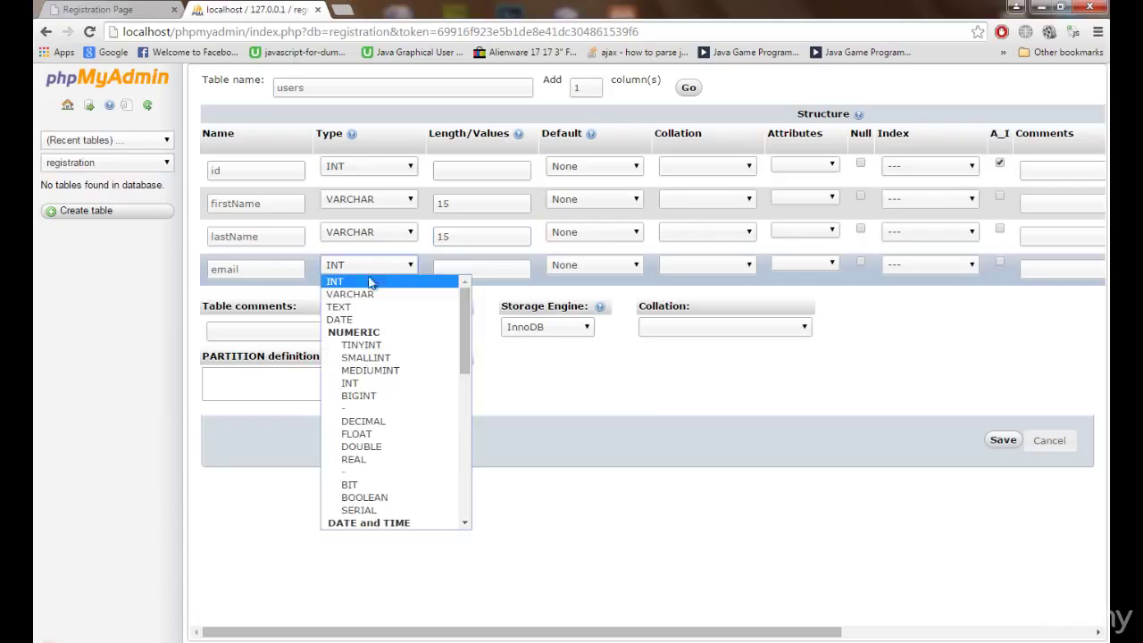
click(357, 293)
click(446, 269)
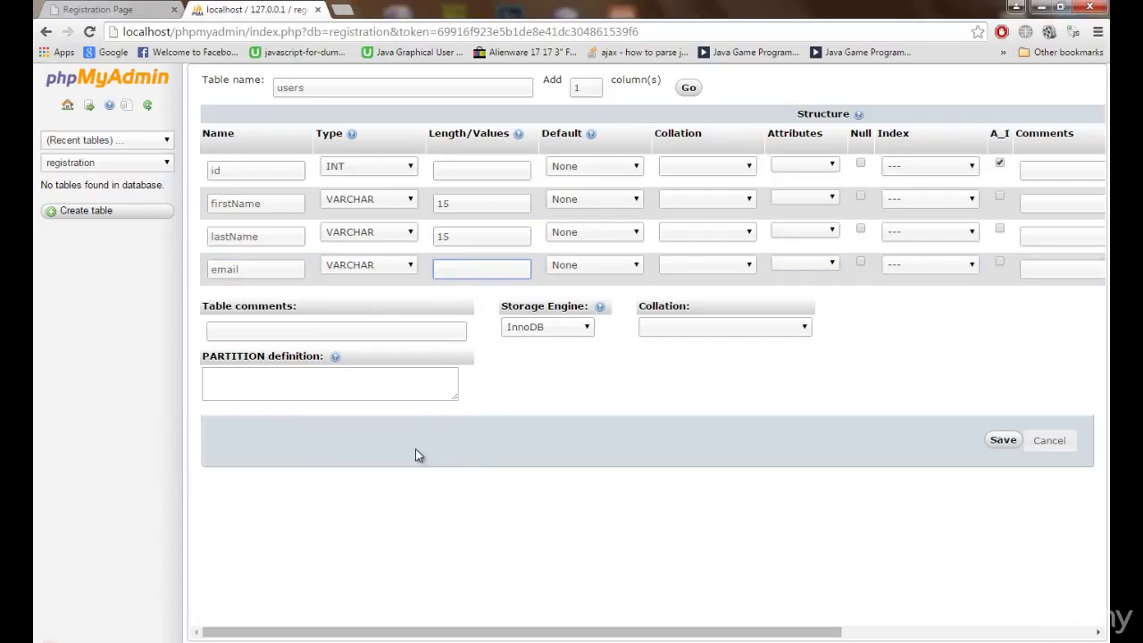
text(50)
key(Right)
key(shift+Left)
key(Right)
text(80)
click(579, 457)
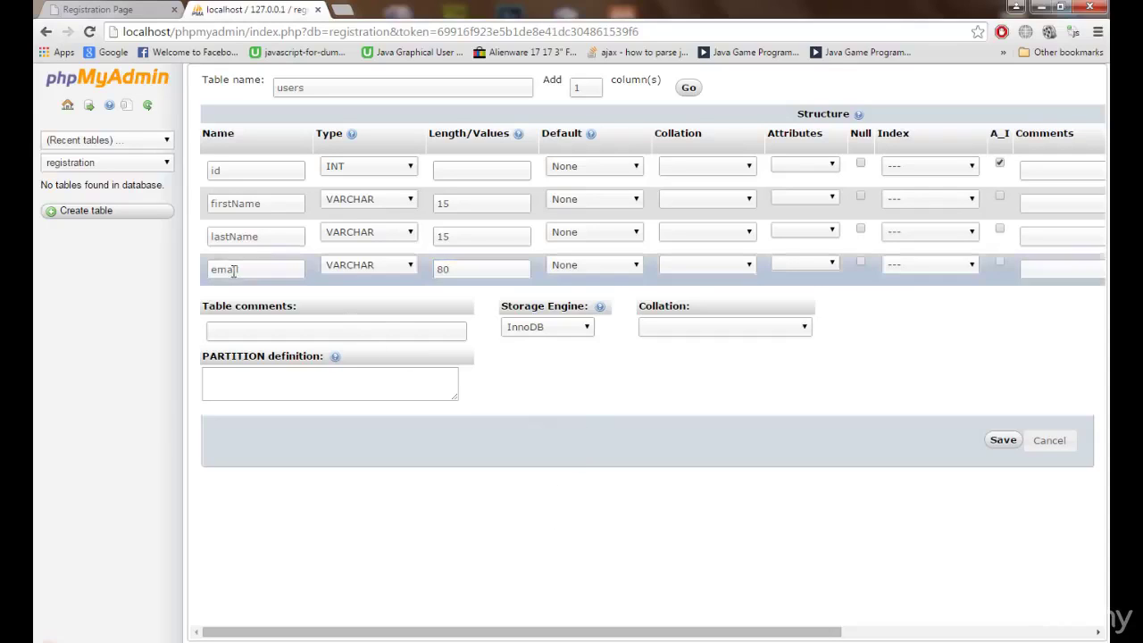
Check which registration form fields still lack a column and add 2 more columns to the users table.
click(98, 9)
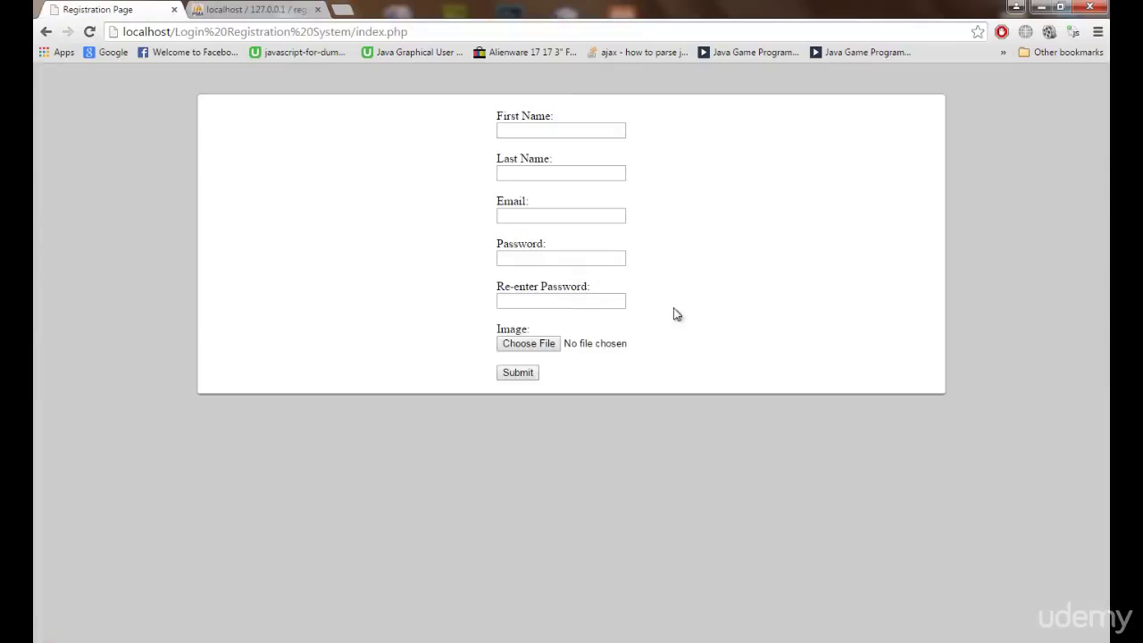
click(527, 258)
click(240, 11)
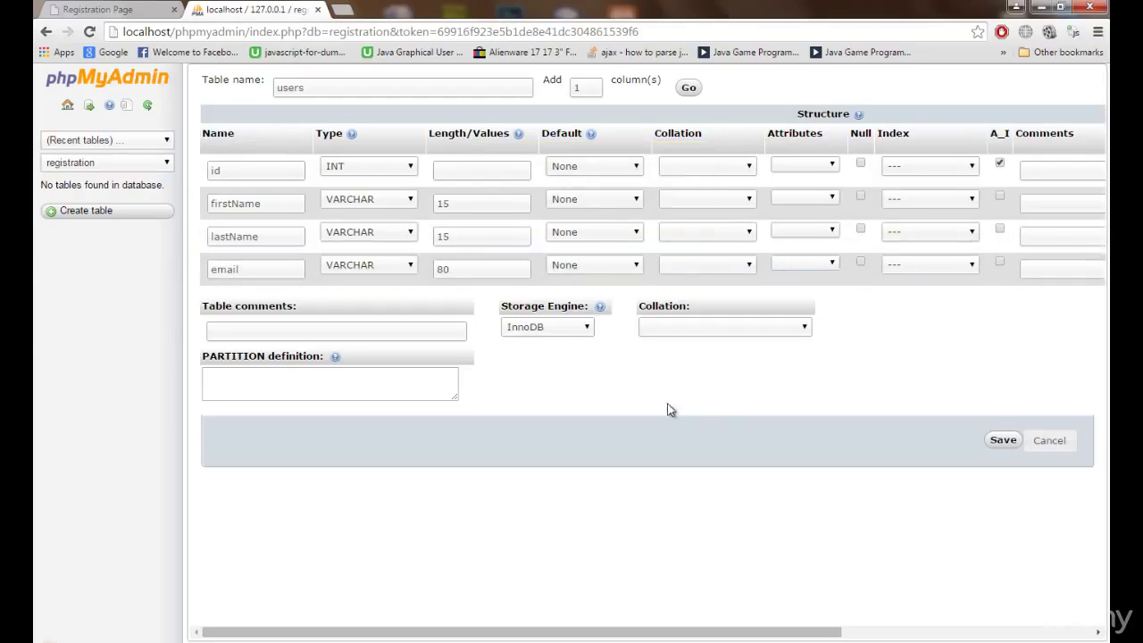
click(586, 90)
key(BackSpace)
text(2)
click(687, 88)
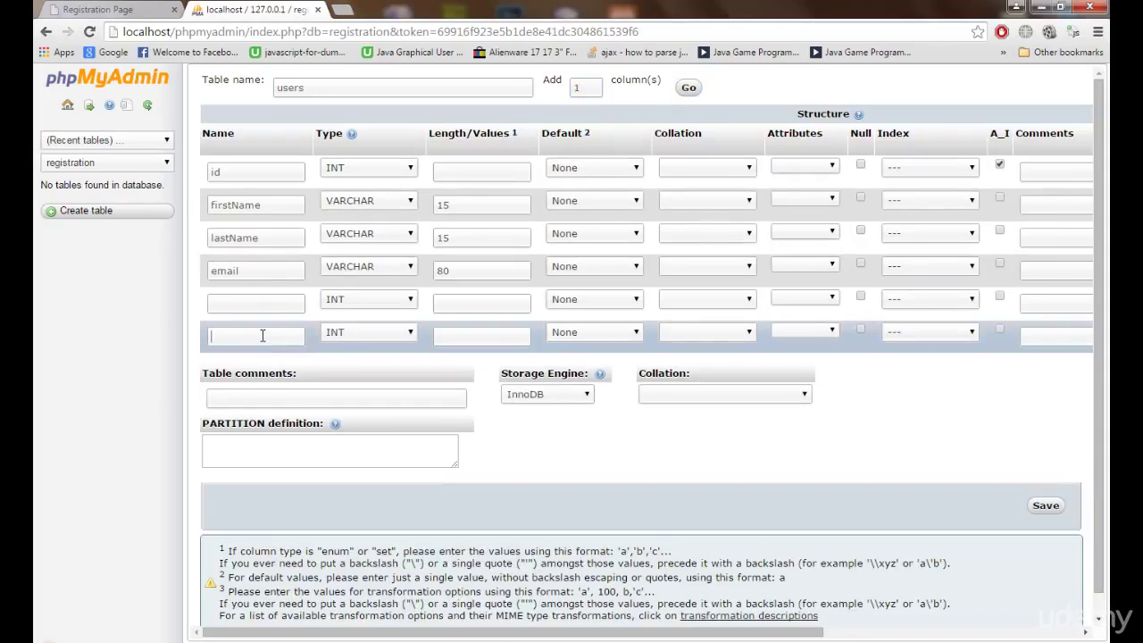
Check the registration form for the next field and name the fifth column of the users table password.
click(254, 305)
click(98, 9)
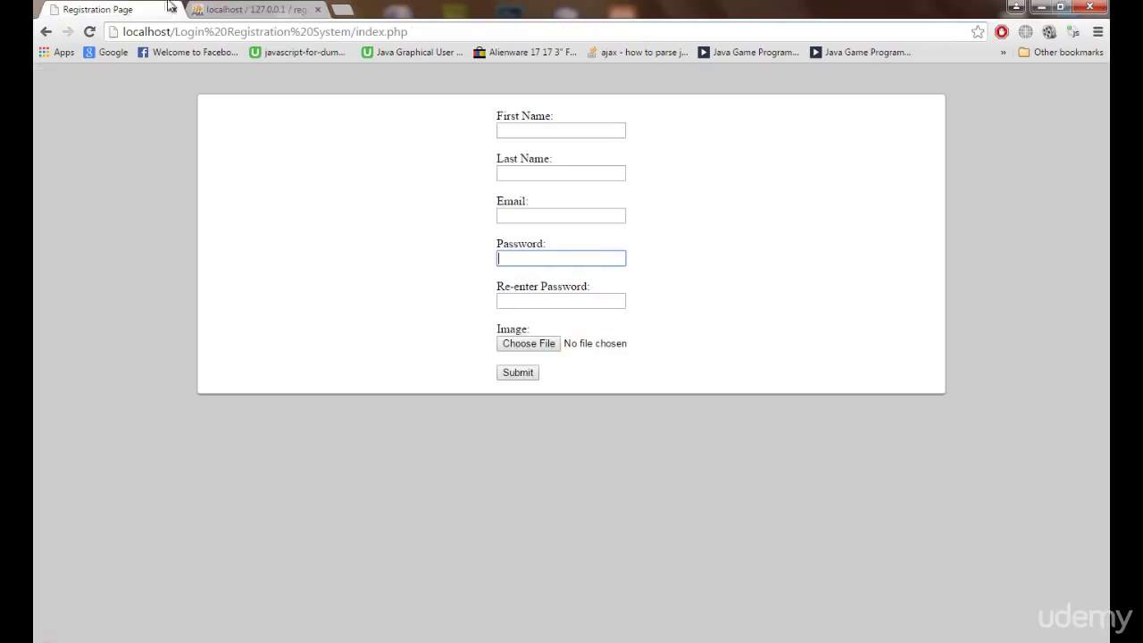
click(263, 7)
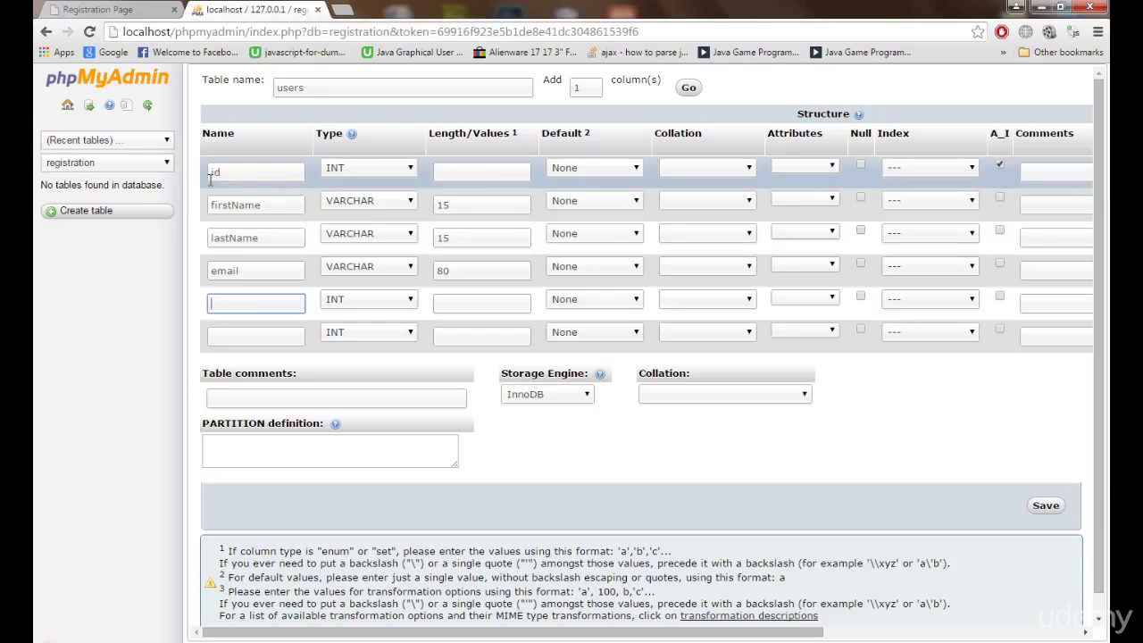
text(passwor)
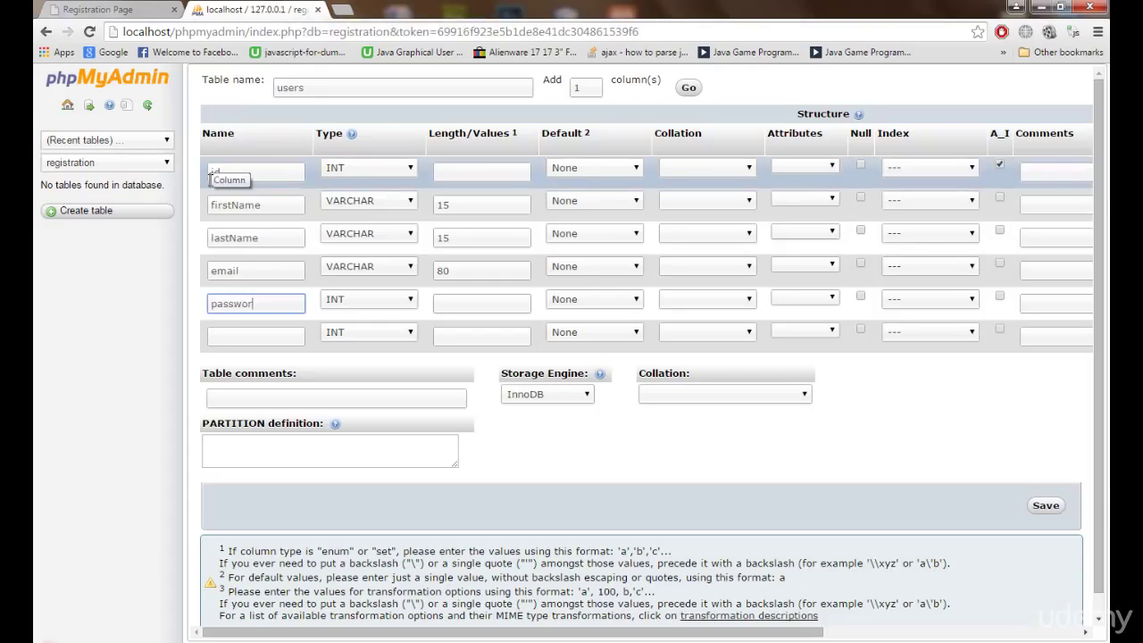
text(d)
Set the password column's type to TEXT and leave its length blank.
click(384, 301)
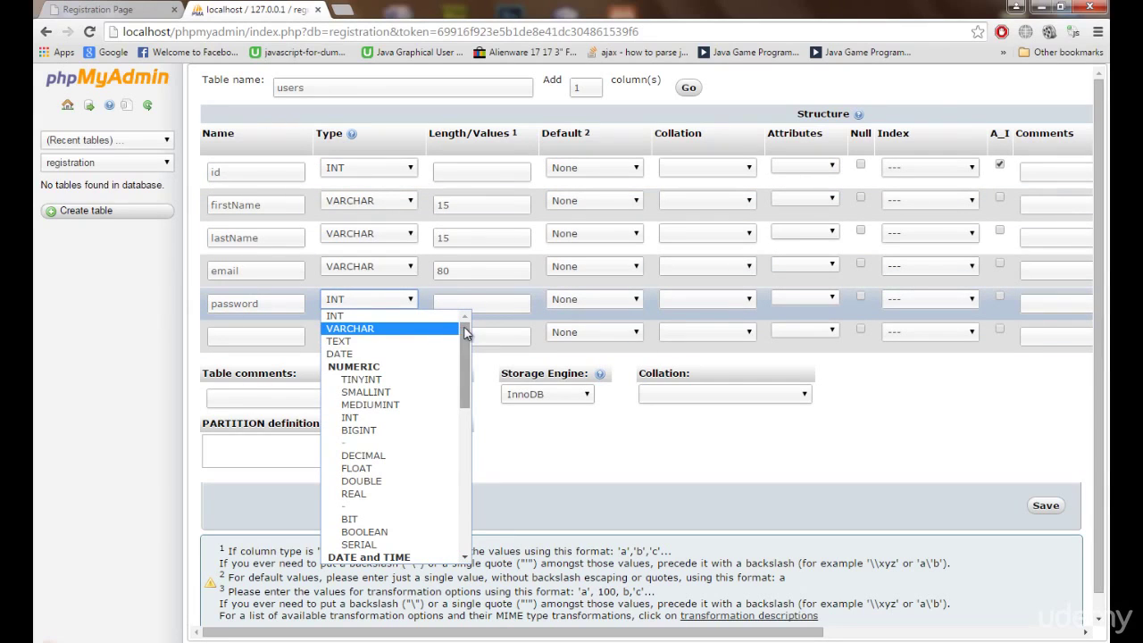
click(357, 341)
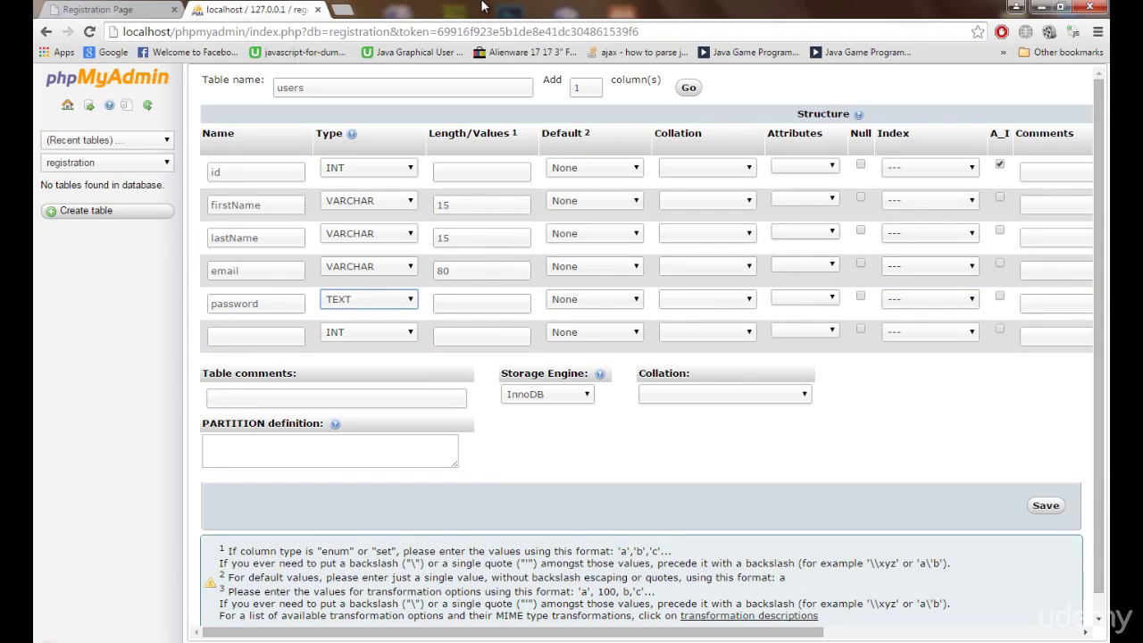
click(489, 268)
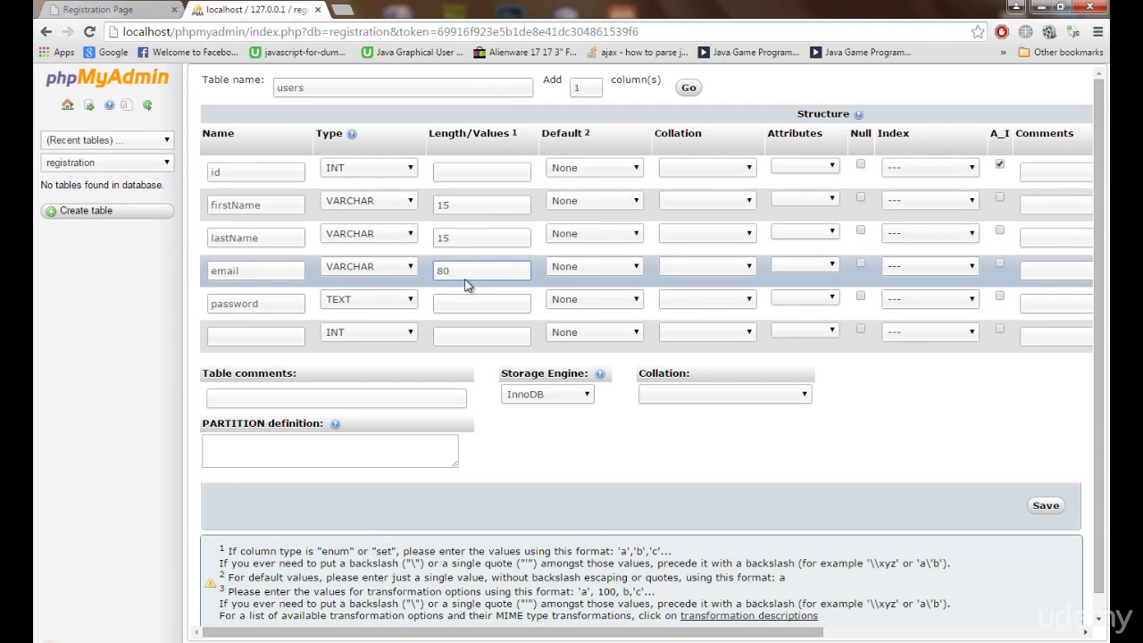
click(467, 301)
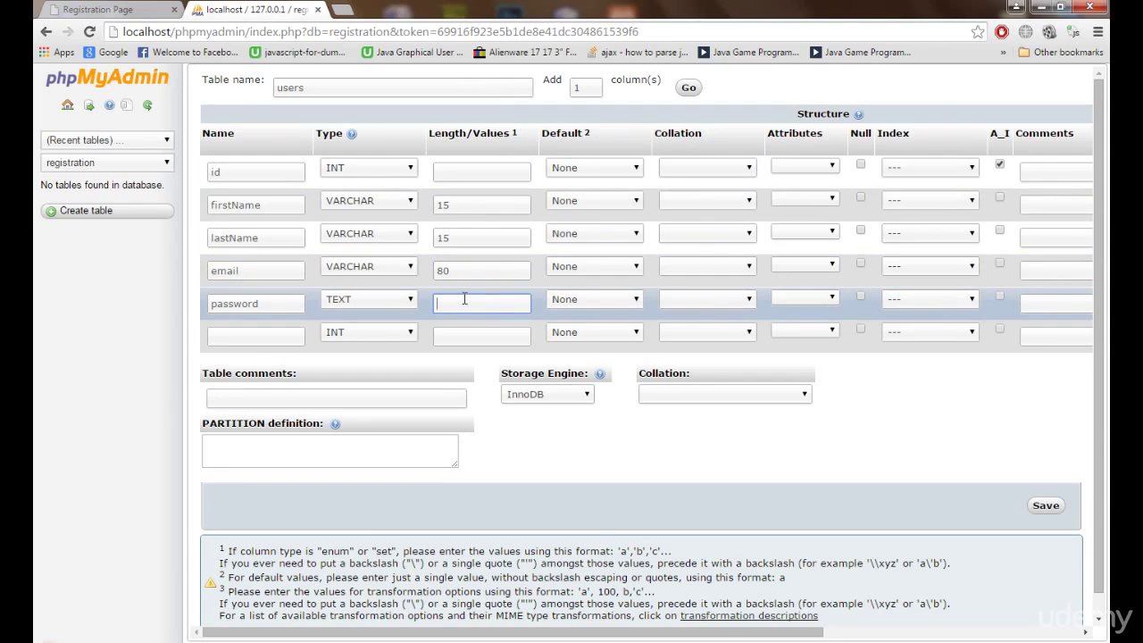
click(373, 302)
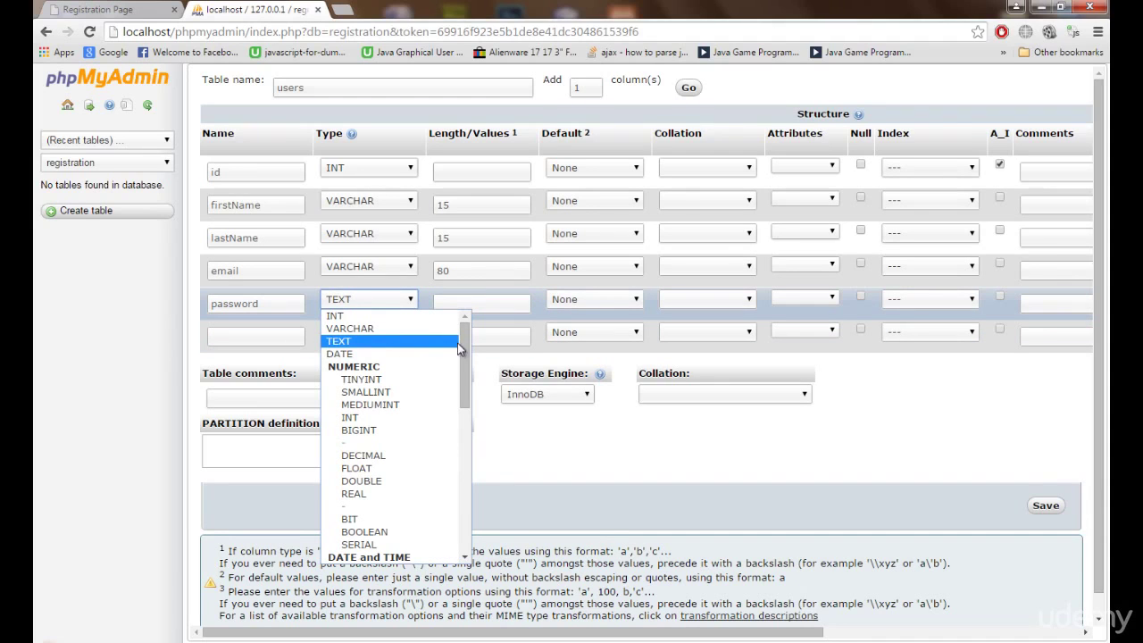
mouse_move(463, 356)
mouse_down()
mouse_move(440, 482)
mouse_move(451, 340)
mouse_up()
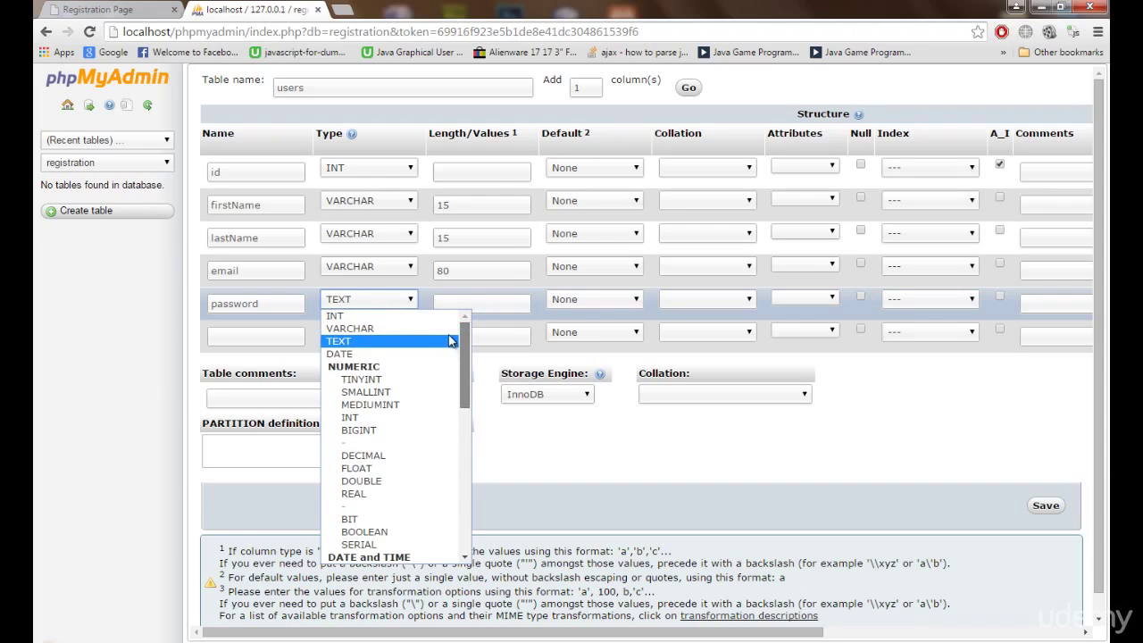
click(363, 342)
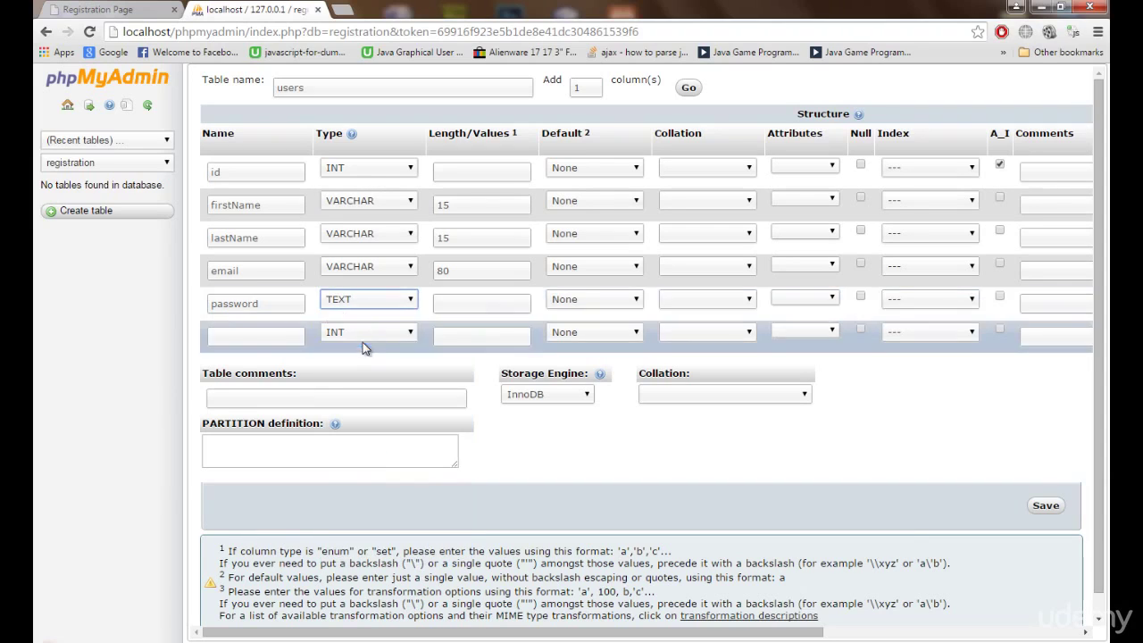
Name the sixth column image and set its type to TEXT with no length.
click(271, 342)
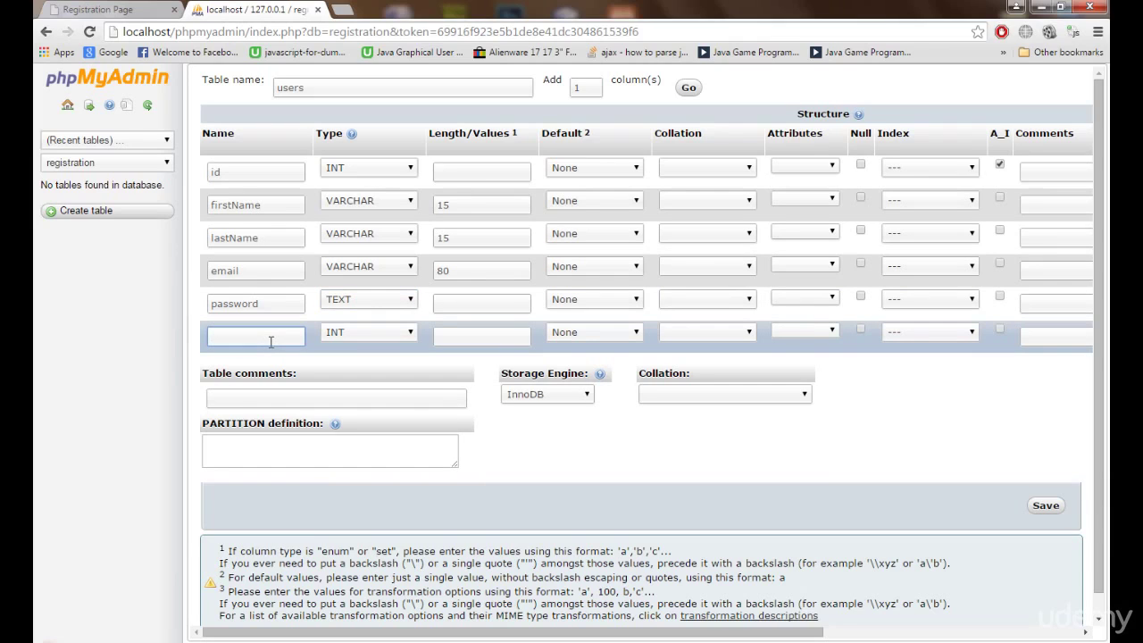
text(image)
click(327, 336)
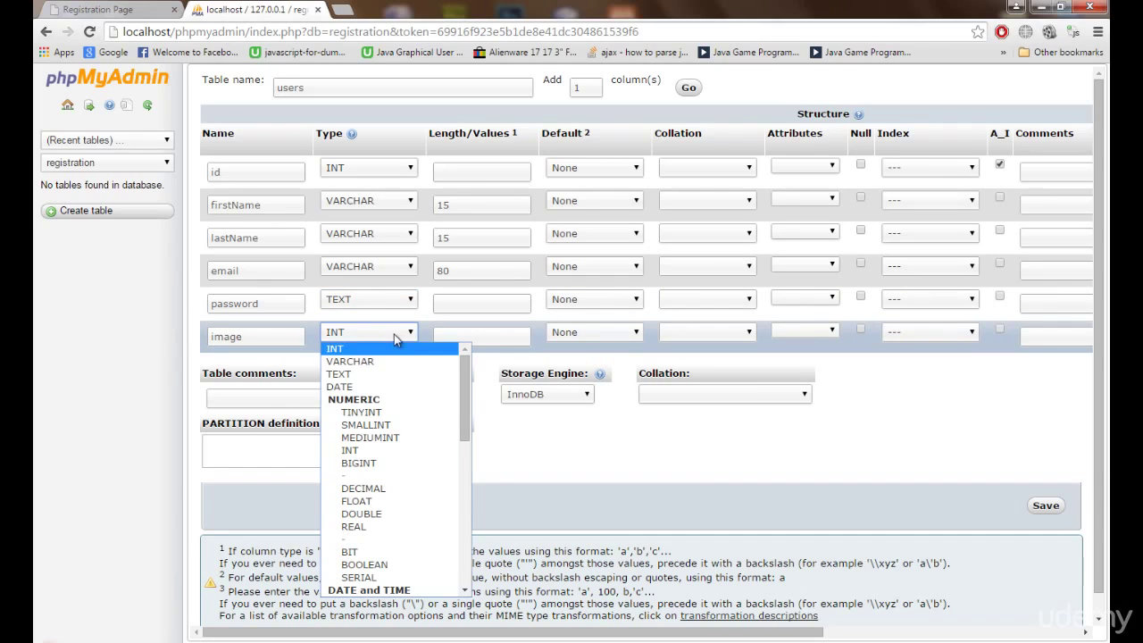
drag(466, 372, 466, 376)
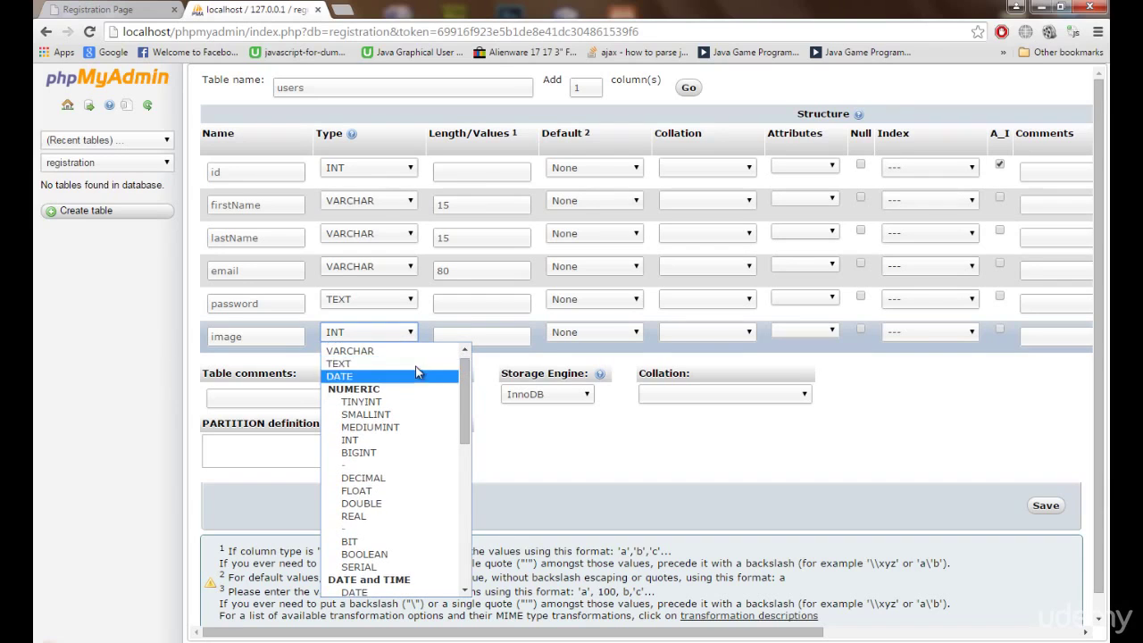
click(410, 367)
click(481, 342)
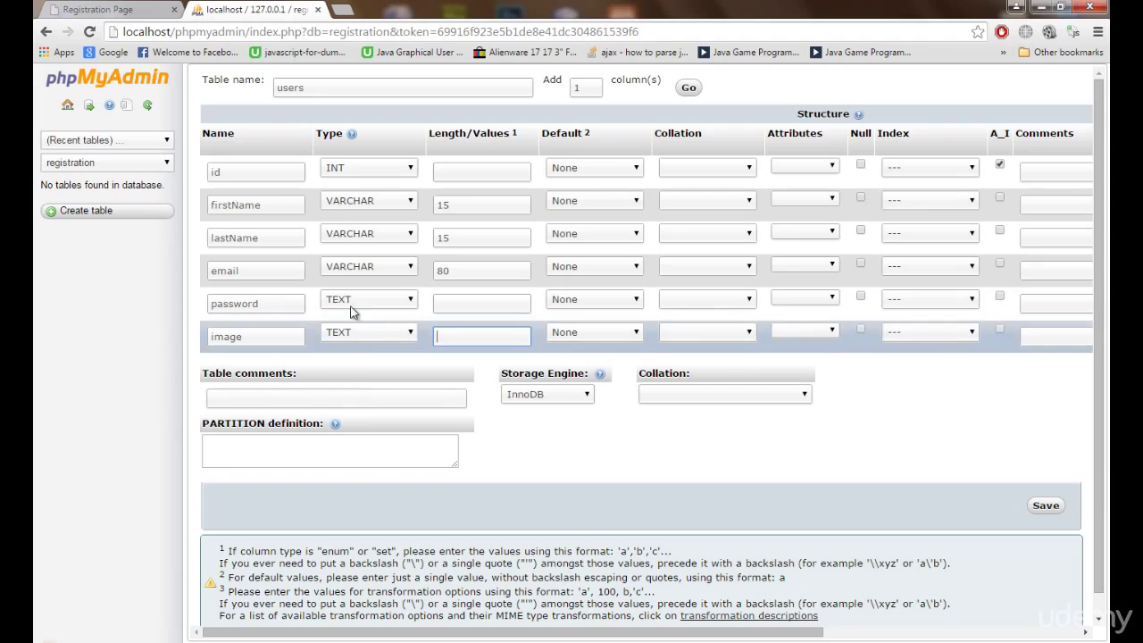
Save the users table and open its structure to compare the columns with the registration form's fields.
click(1045, 509)
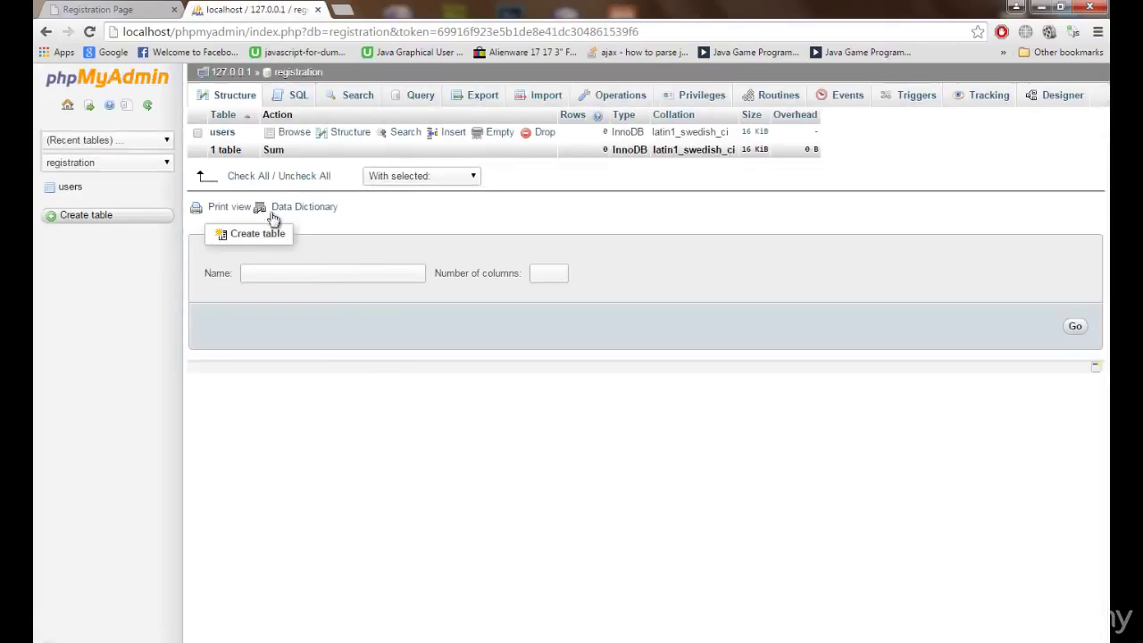
click(231, 133)
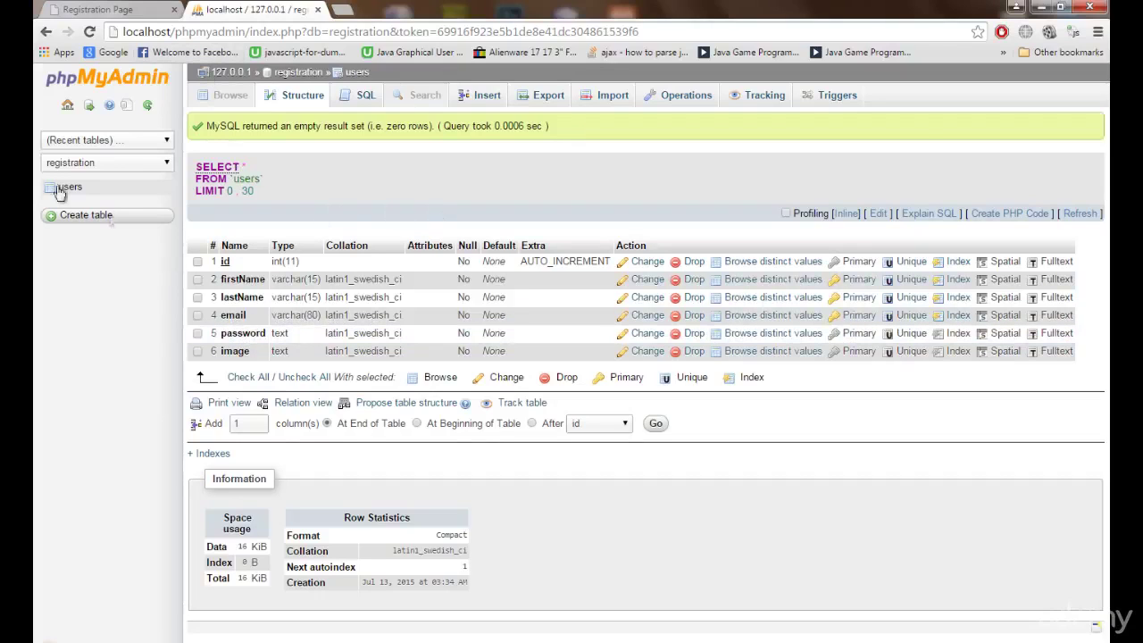
click(106, 9)
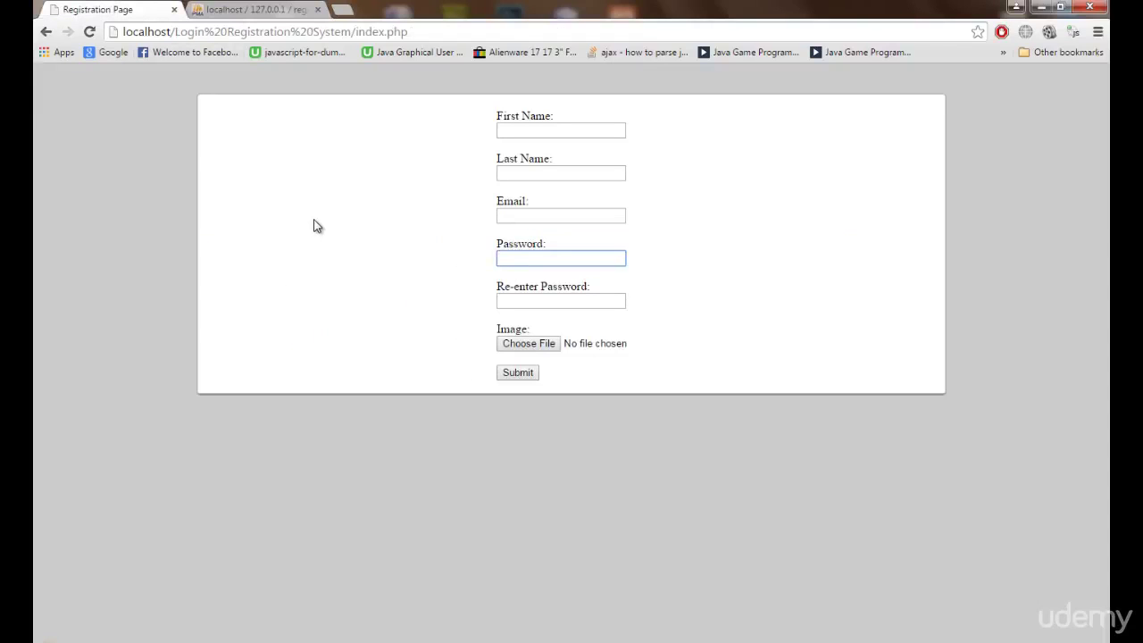
click(255, 9)
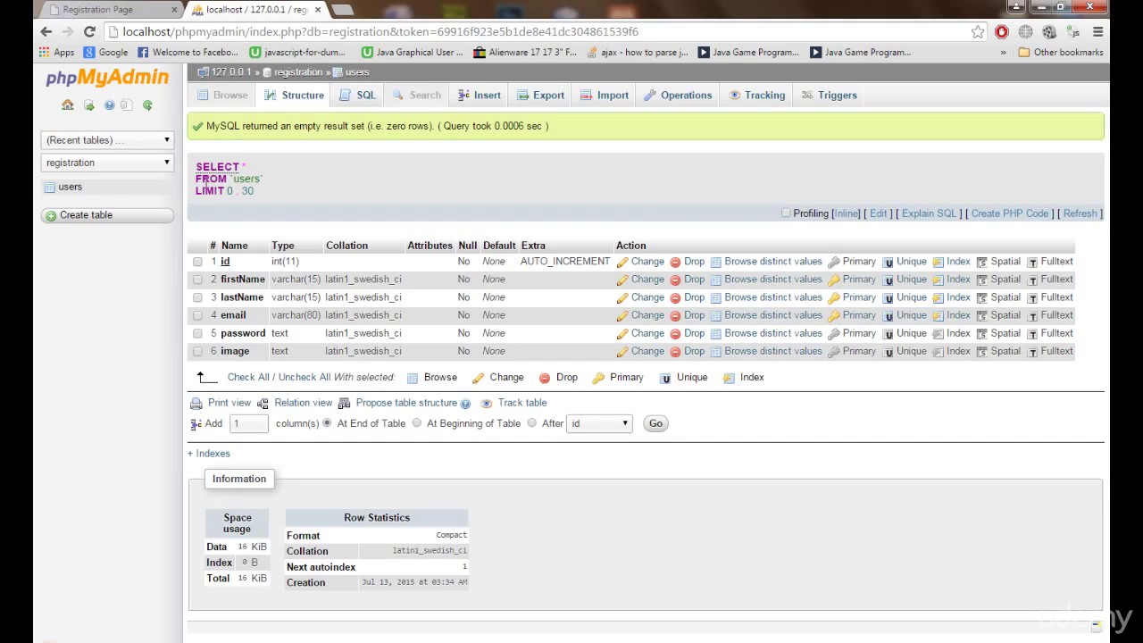